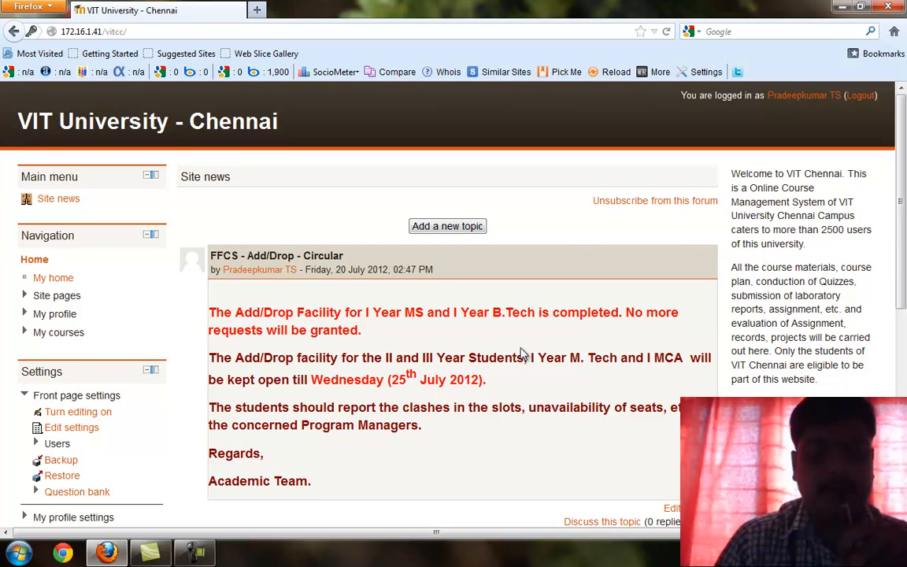
Browse the front page course categories and select the end of the site address.
{"action": "scroll", "coordinate": [413, 401], "scroll_direction": "down", "scroll_amount": 2}
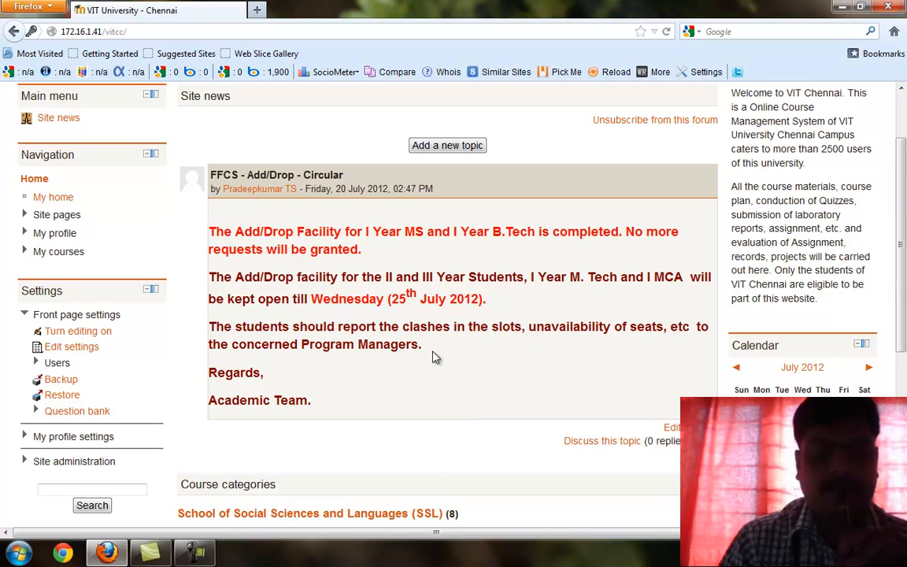
{"action": "scroll", "coordinate": [431, 357], "scroll_direction": "down", "scroll_amount": 2}
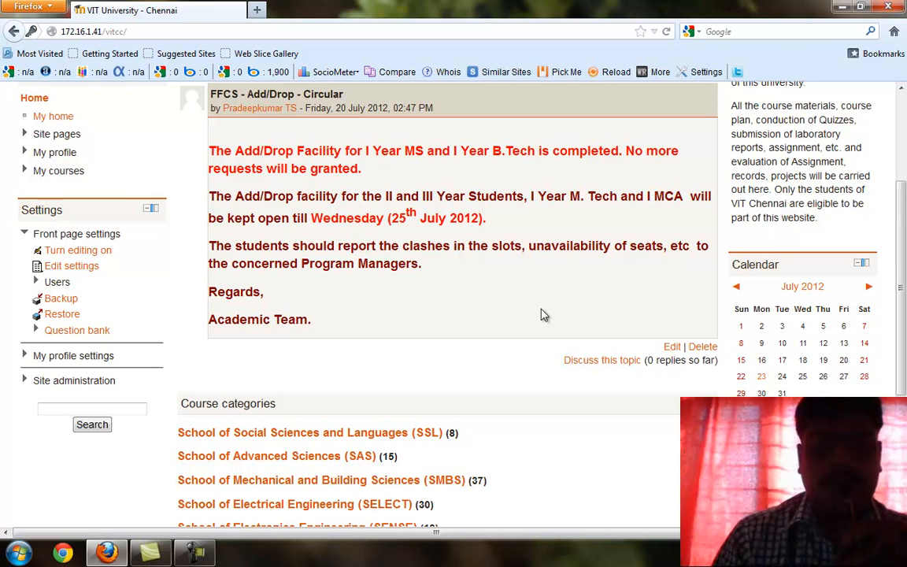
{"action": "scroll", "coordinate": [698, 223], "scroll_direction": "up", "scroll_amount": 4}
{"action": "double_click", "coordinate": [134, 29]}
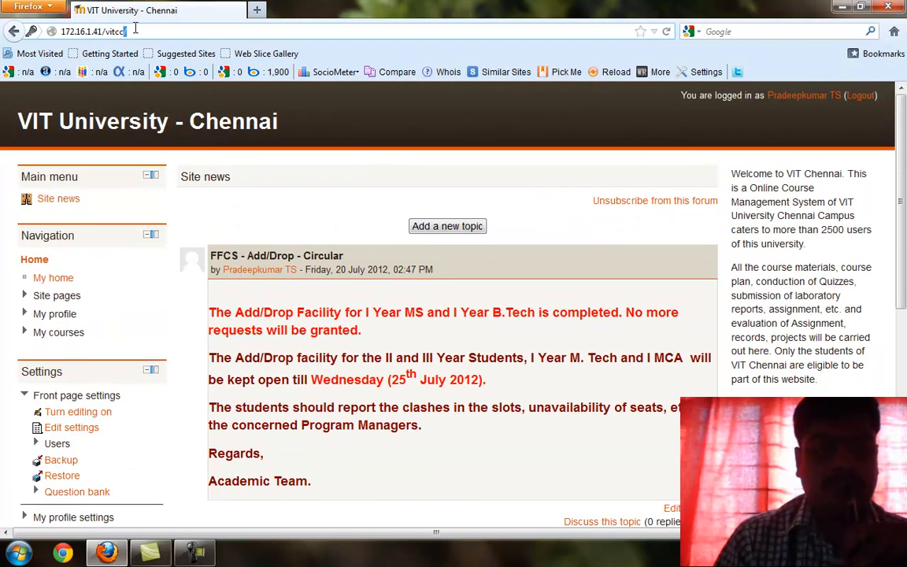
{"action": "double_click", "coordinate": [184, 31]}
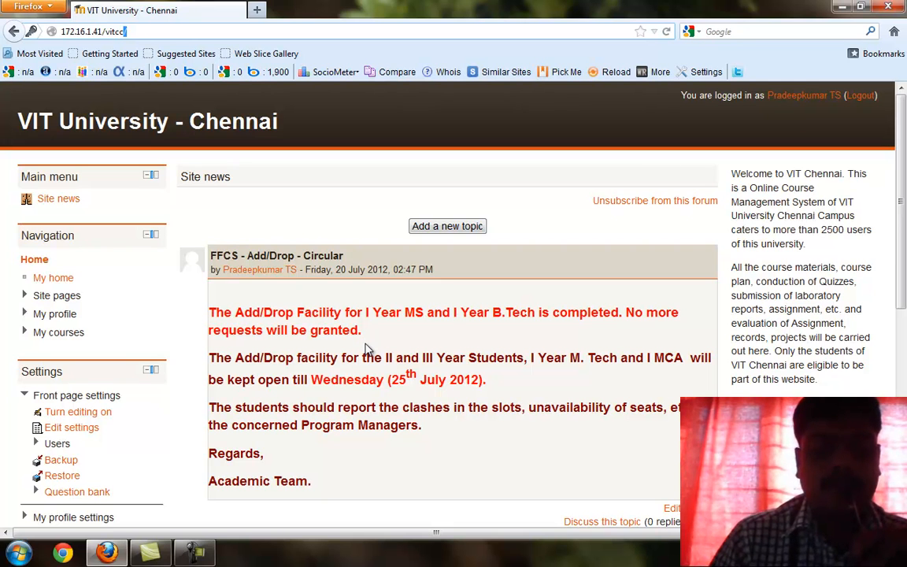
{"action": "scroll", "coordinate": [368, 348], "scroll_direction": "down", "scroll_amount": 3}
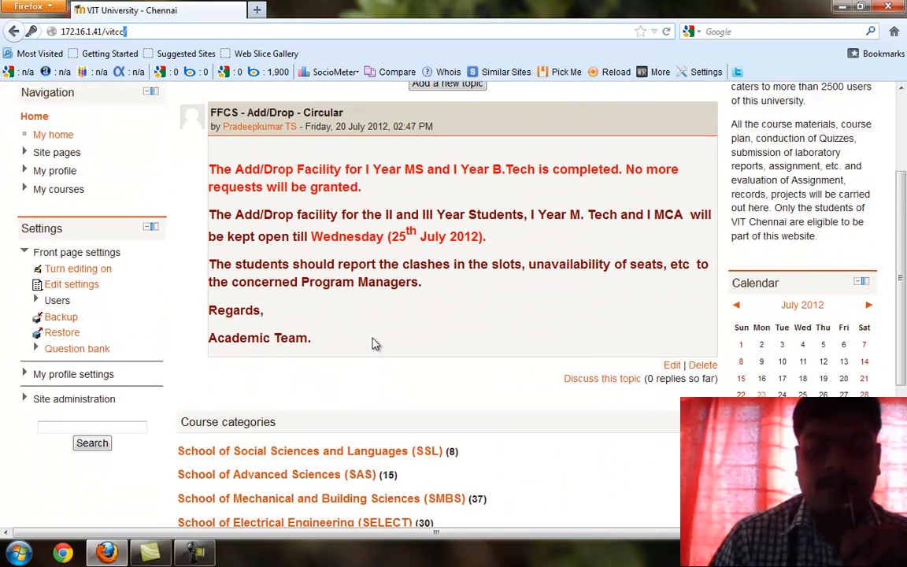
{"action": "scroll", "coordinate": [374, 344], "scroll_direction": "up", "scroll_amount": 3}
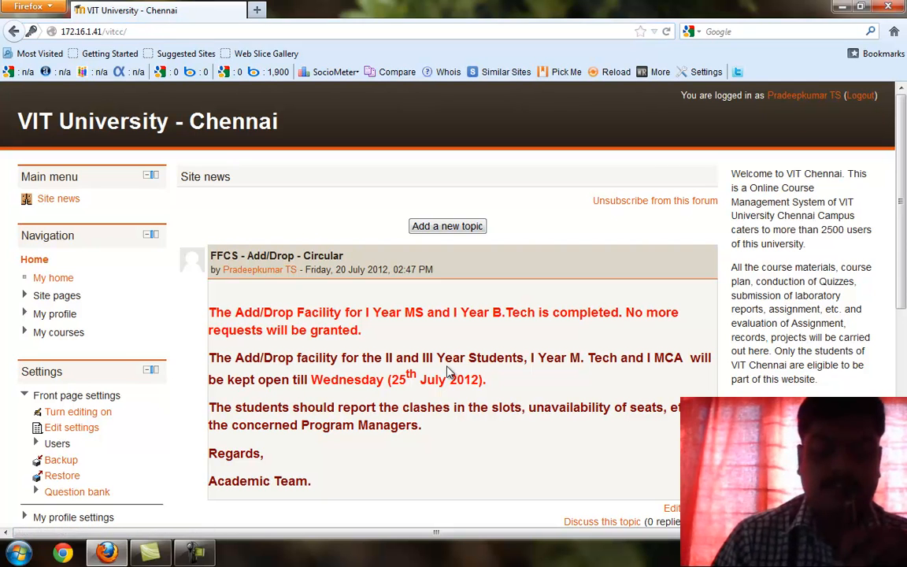
{"action": "scroll", "coordinate": [446, 381], "scroll_direction": "down", "scroll_amount": 7}
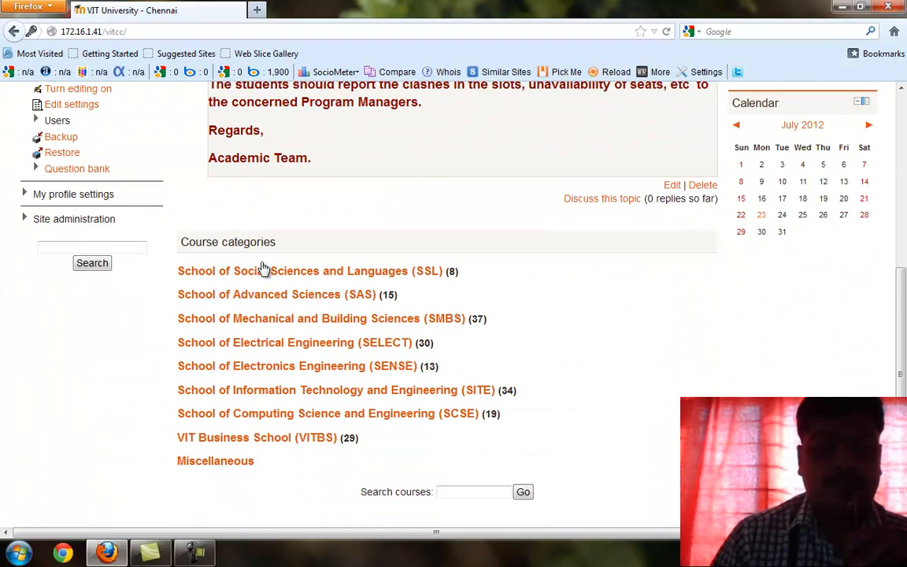
{"action": "scroll", "coordinate": [359, 364], "scroll_direction": "down", "scroll_amount": 2}
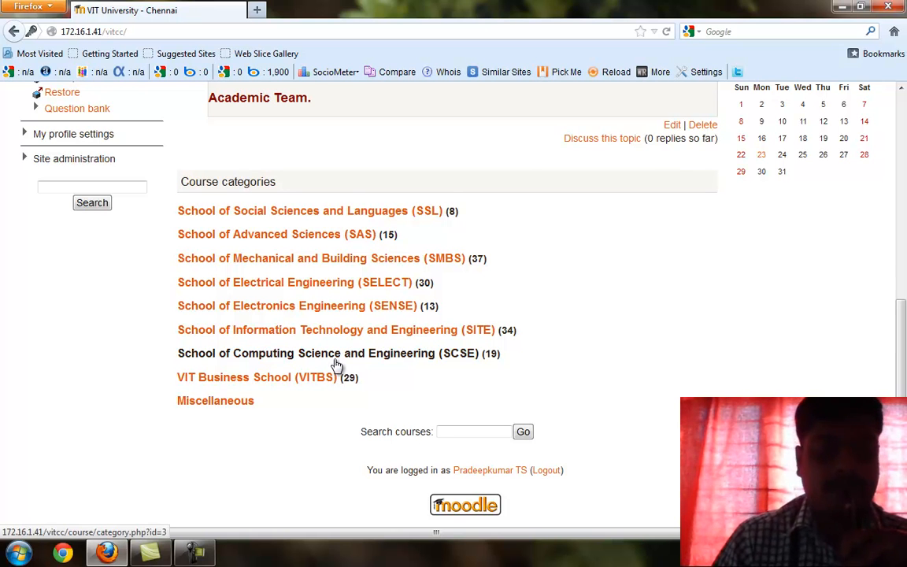
Open the School of Social Sciences (SSL) category in a new tab, look through it, and return.
{"action": "right_click", "coordinate": [373, 218]}
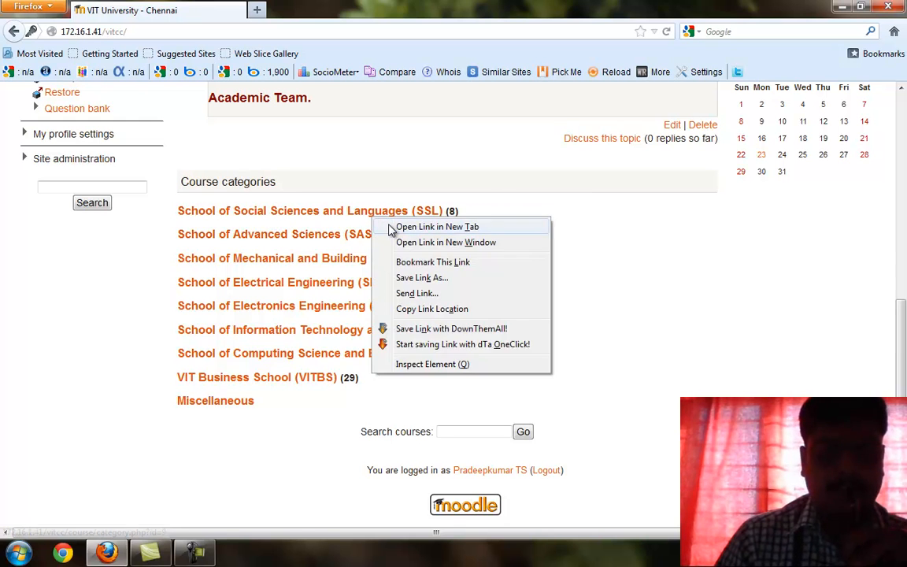
{"action": "left_click", "coordinate": [390, 227]}
{"action": "left_click", "coordinate": [299, 11]}
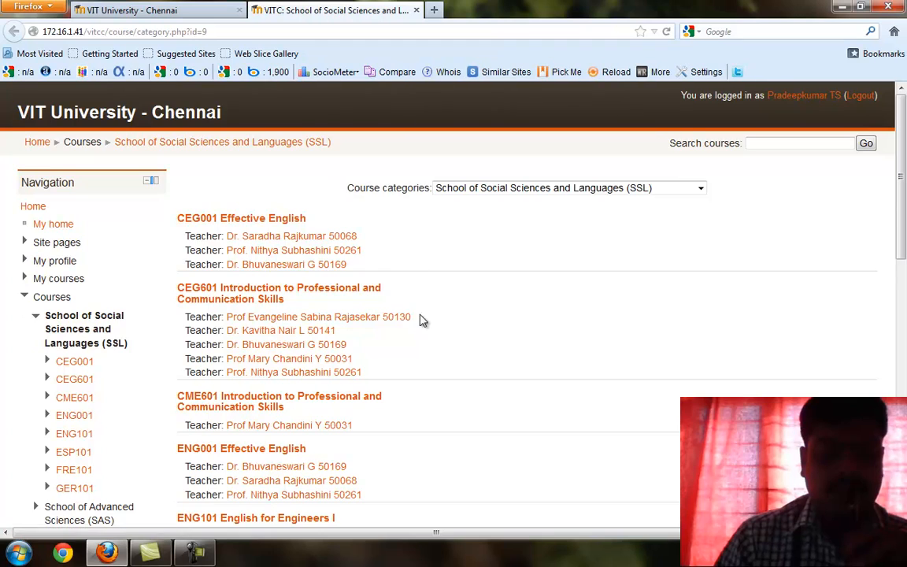
{"action": "scroll", "coordinate": [436, 354], "scroll_direction": "down", "scroll_amount": 1}
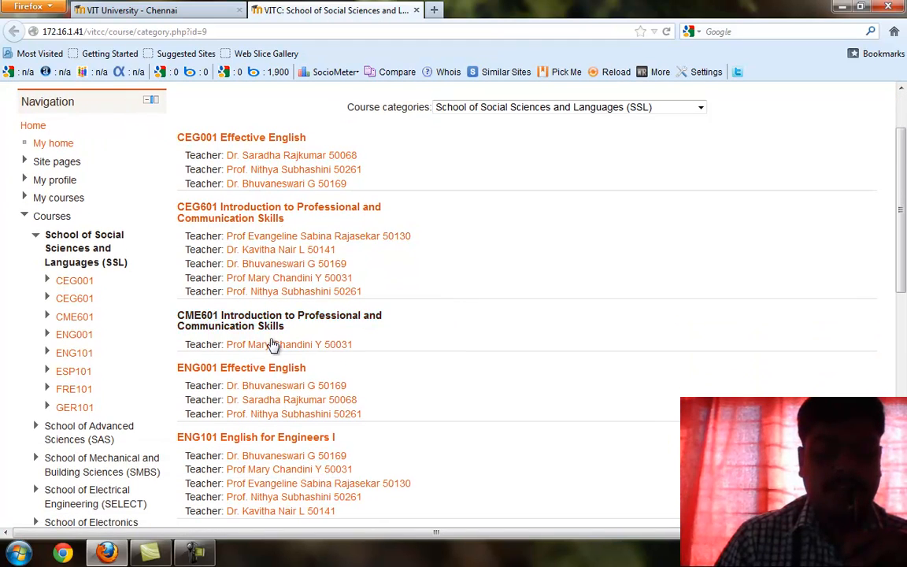
{"action": "scroll", "coordinate": [302, 392], "scroll_direction": "down", "scroll_amount": 5}
{"action": "left_click", "coordinate": [197, 10]}
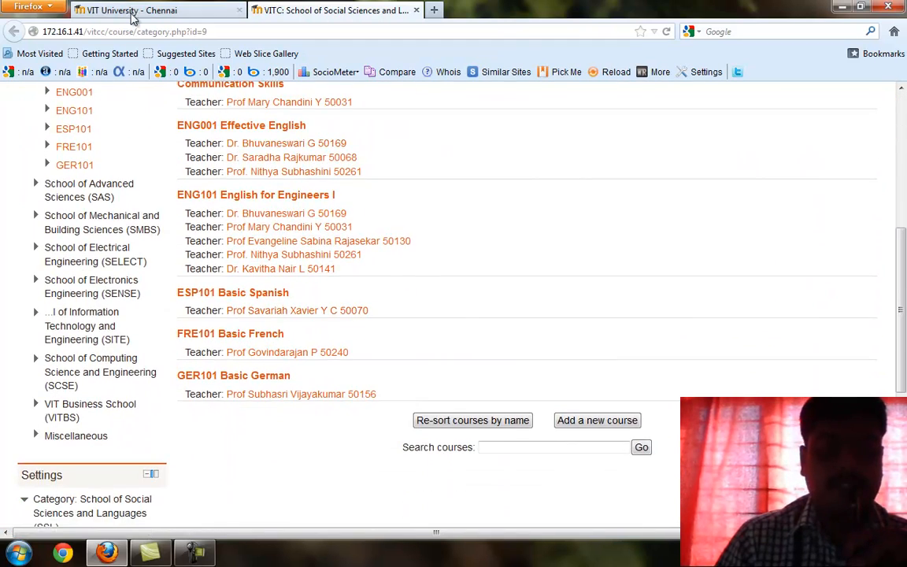
Open the School of Advanced Sciences (SAS) category in a new tab, close the SSL tab, and return to the front page.
{"action": "right_click", "coordinate": [356, 236]}
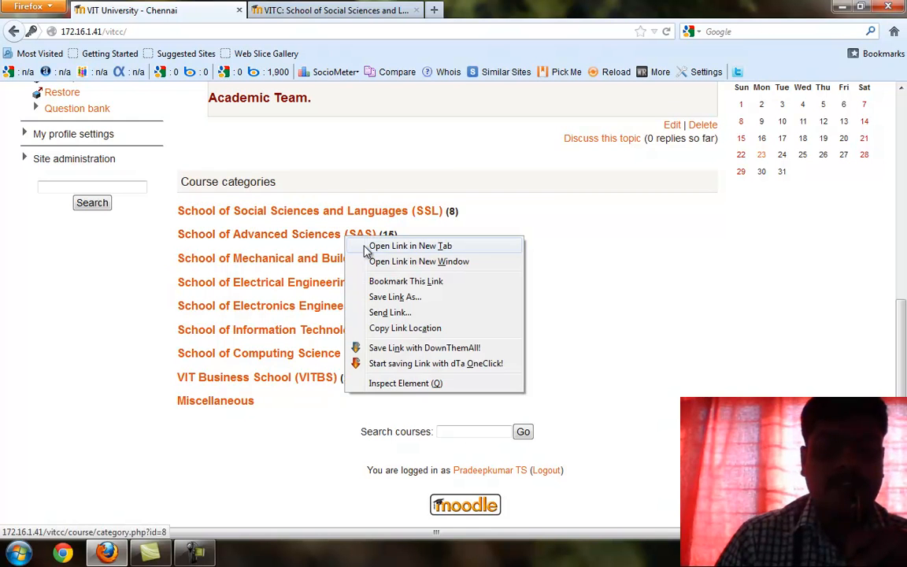
{"action": "left_click", "coordinate": [369, 245]}
{"action": "left_click", "coordinate": [401, 10]}
{"action": "left_click", "coordinate": [535, 11]}
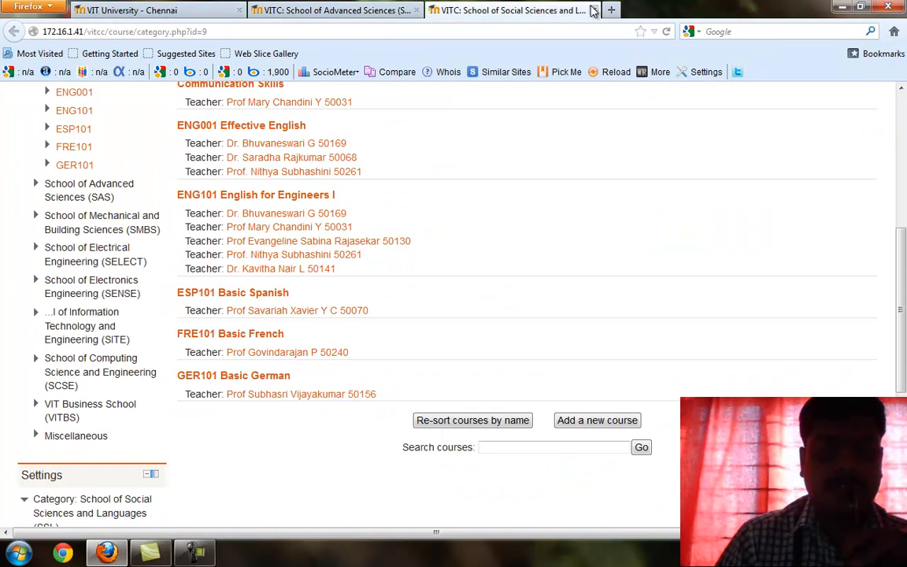
{"action": "left_click", "coordinate": [593, 11]}
{"action": "scroll", "coordinate": [397, 179], "scroll_direction": "down", "scroll_amount": 2}
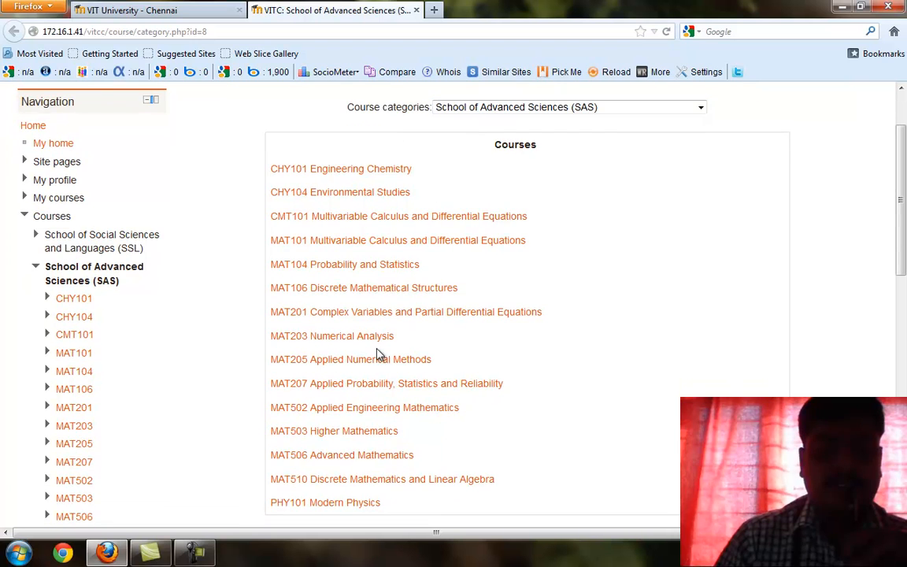
{"action": "left_click", "coordinate": [132, 11]}
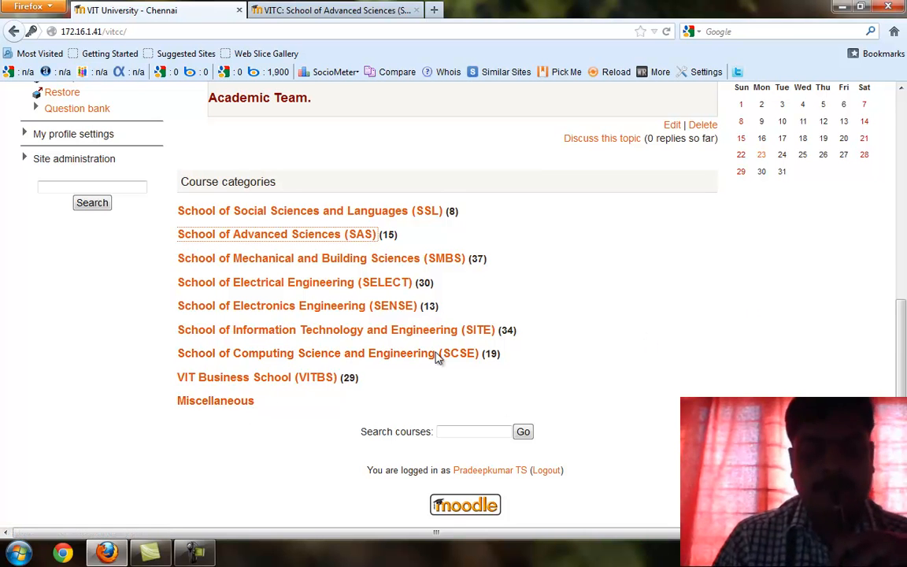
Search courses for 'cse305' from the front page search box.
{"action": "scroll", "coordinate": [593, 366], "scroll_direction": "up", "scroll_amount": 2}
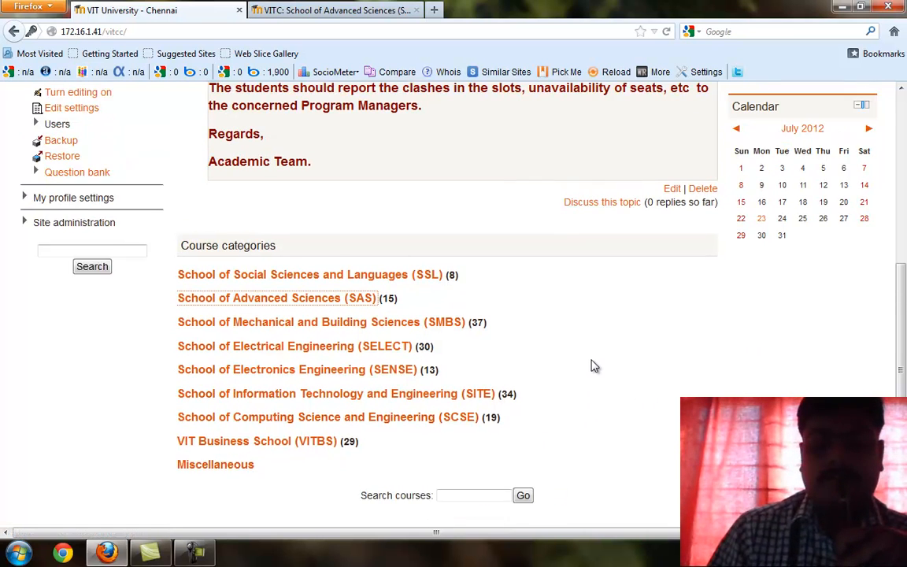
{"action": "scroll", "coordinate": [232, 340], "scroll_direction": "down", "scroll_amount": 2}
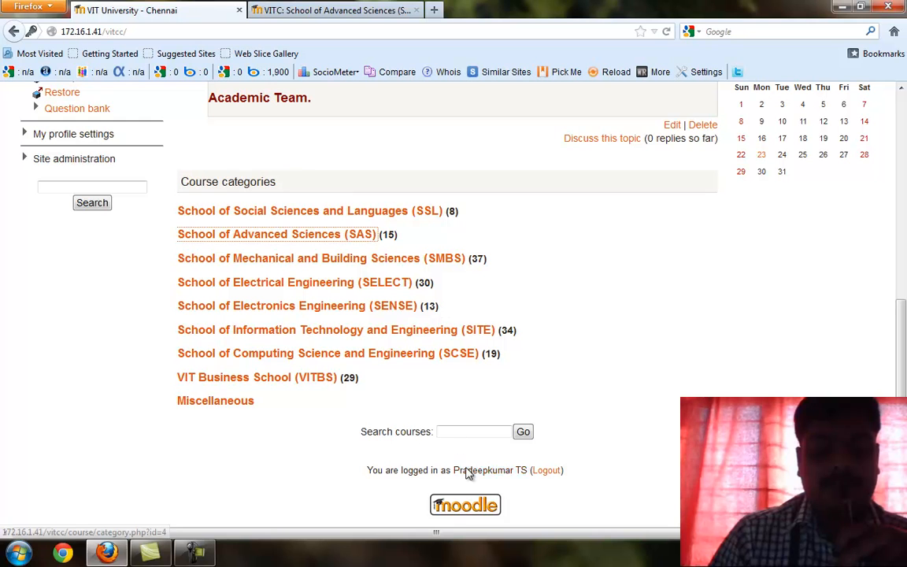
{"action": "left_click", "coordinate": [466, 434]}
{"action": "type", "text": "cse"}
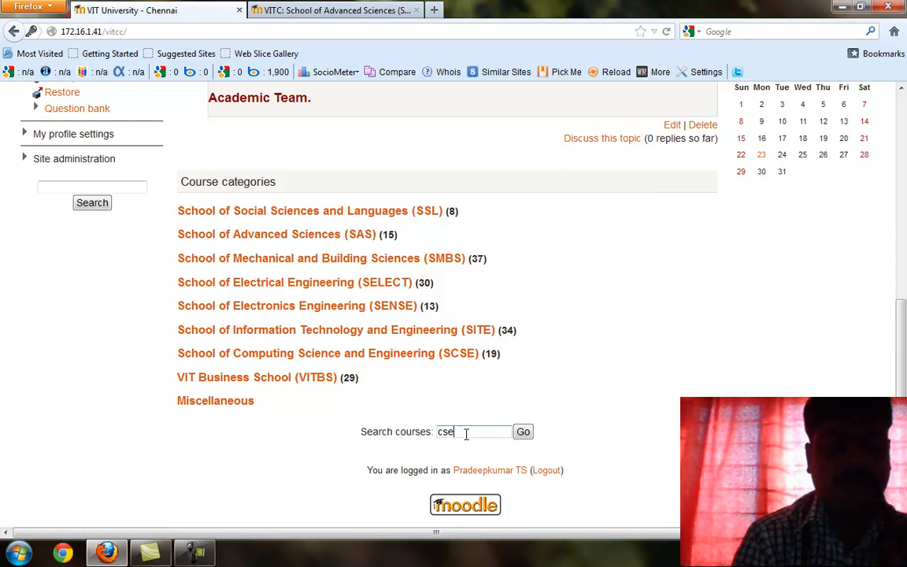
{"action": "type", "text": "305"}
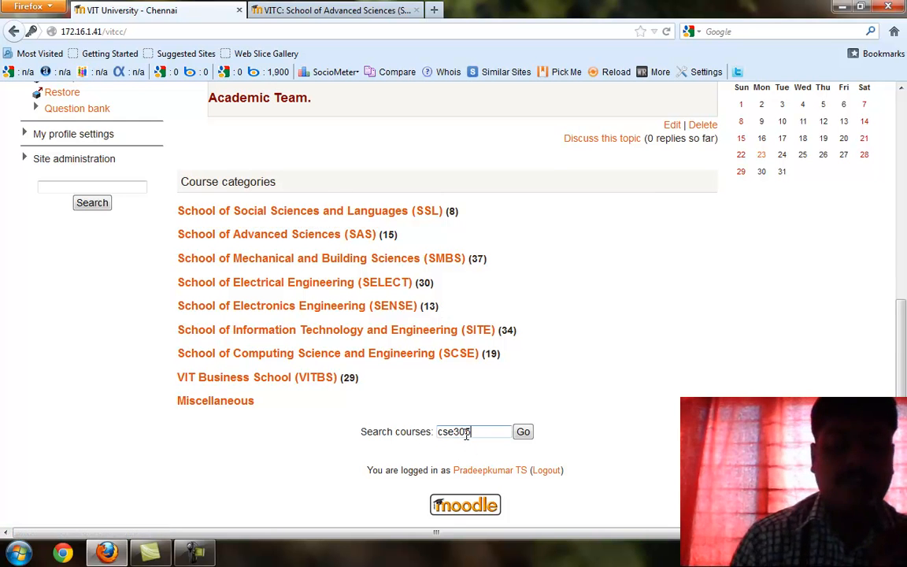
{"action": "left_click", "coordinate": [525, 433]}
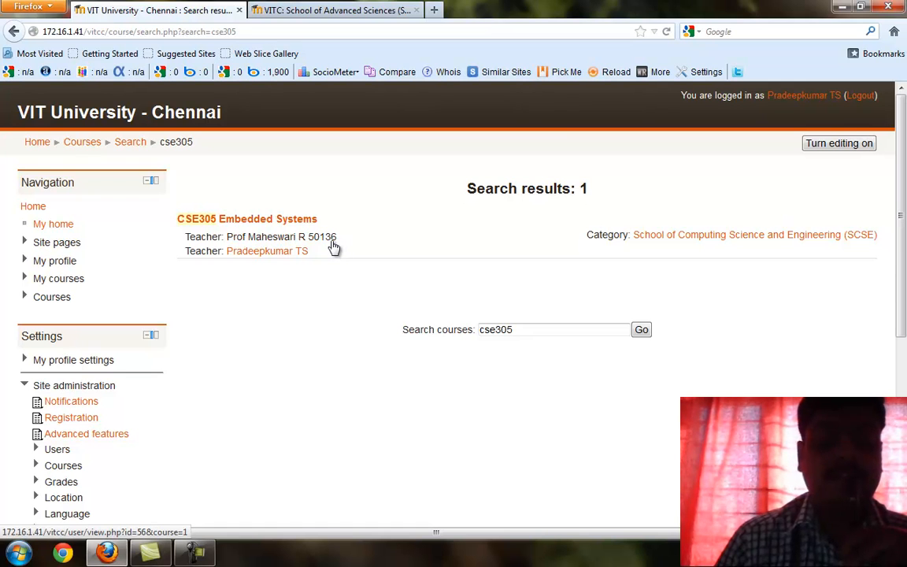
Open the CSE305 Embedded Systems course and view its Embedded System Syllabus file.
{"action": "left_click", "coordinate": [270, 220]}
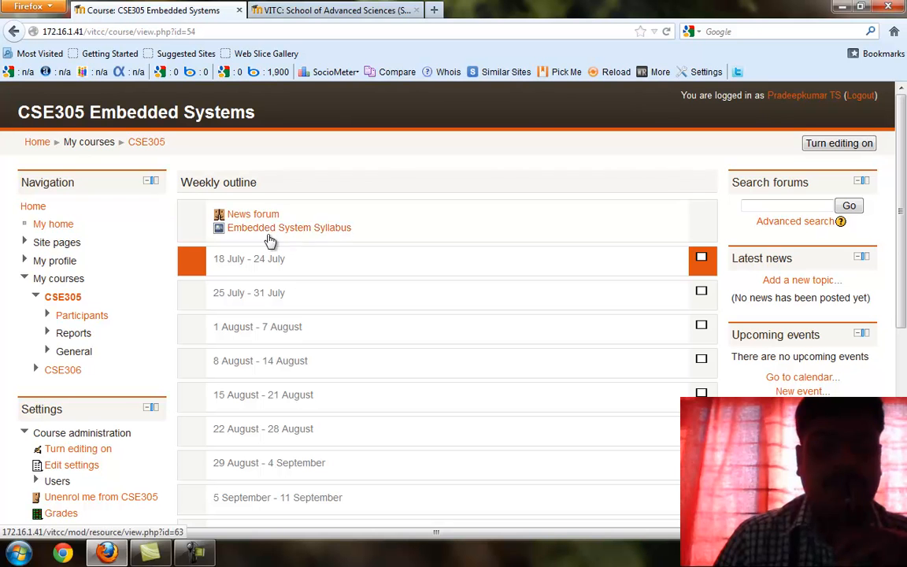
{"action": "left_click", "coordinate": [331, 230]}
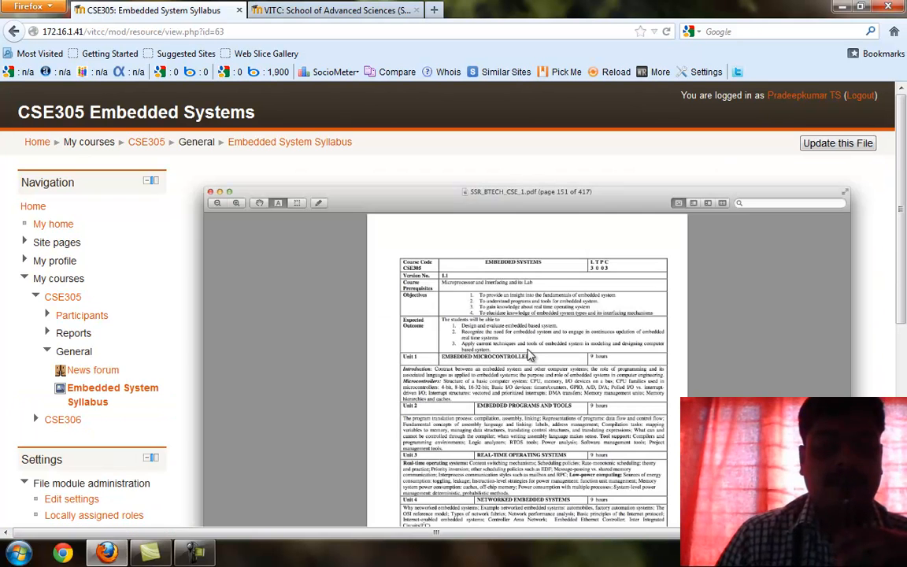
{"action": "scroll", "coordinate": [535, 387], "scroll_direction": "down", "scroll_amount": 3}
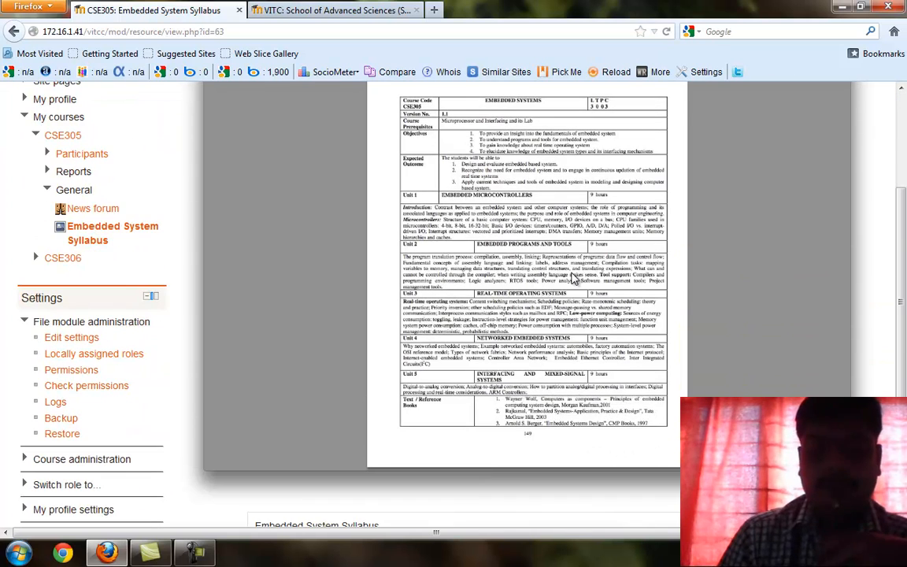
{"action": "scroll", "coordinate": [535, 279], "scroll_direction": "up", "scroll_amount": 2}
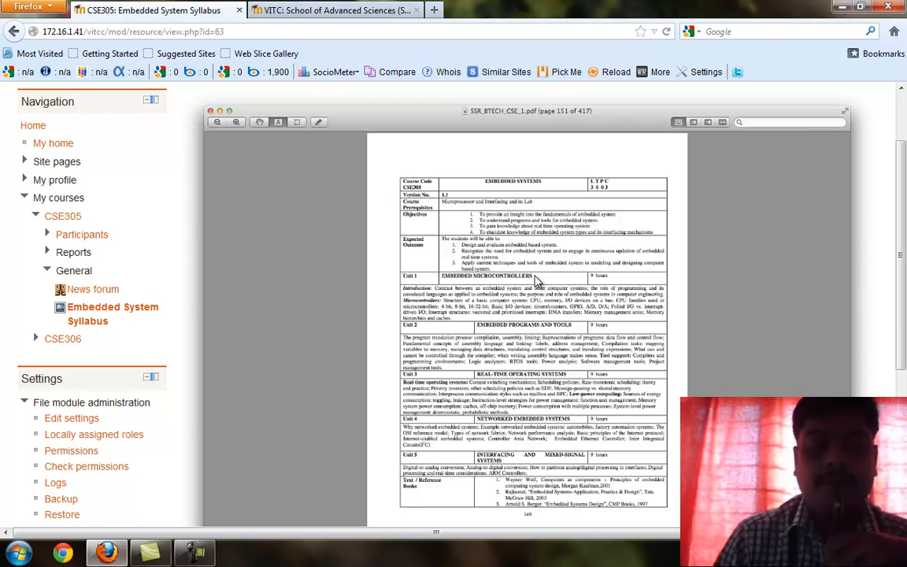
{"action": "scroll", "coordinate": [535, 280], "scroll_direction": "down", "scroll_amount": 2}
{"action": "scroll", "coordinate": [228, 196], "scroll_direction": "up", "scroll_amount": 4}
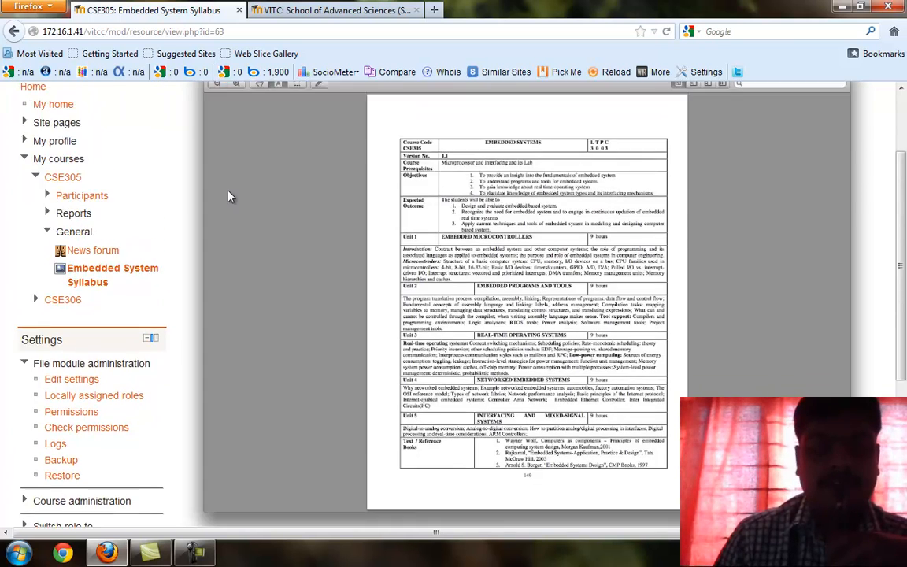
Check the syllabus page image's options, then go back to the CSE305 course page.
{"action": "right_click", "coordinate": [535, 250]}
{"action": "left_click", "coordinate": [455, 271]}
{"action": "right_click", "coordinate": [551, 254]}
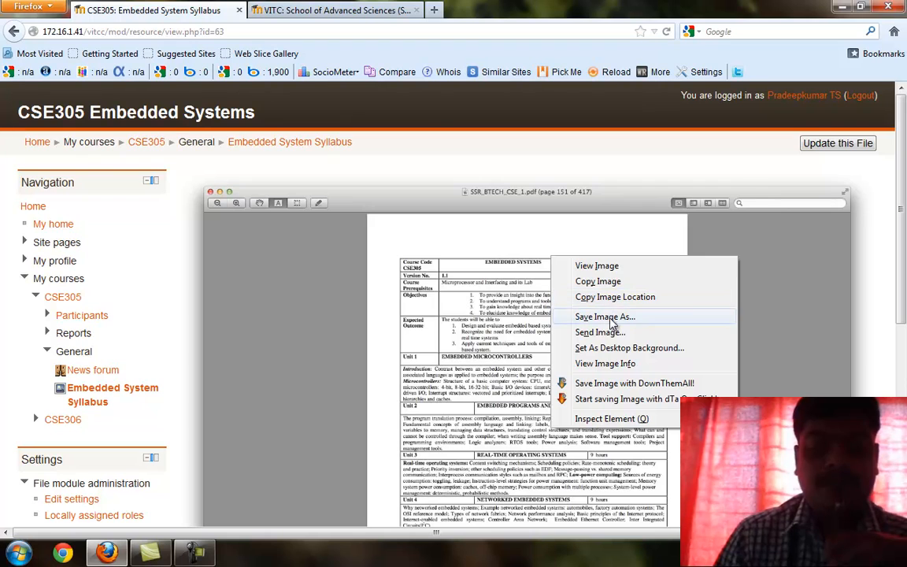
{"action": "left_click_drag", "start_coordinate": [902, 263], "coordinate": [886, 222]}
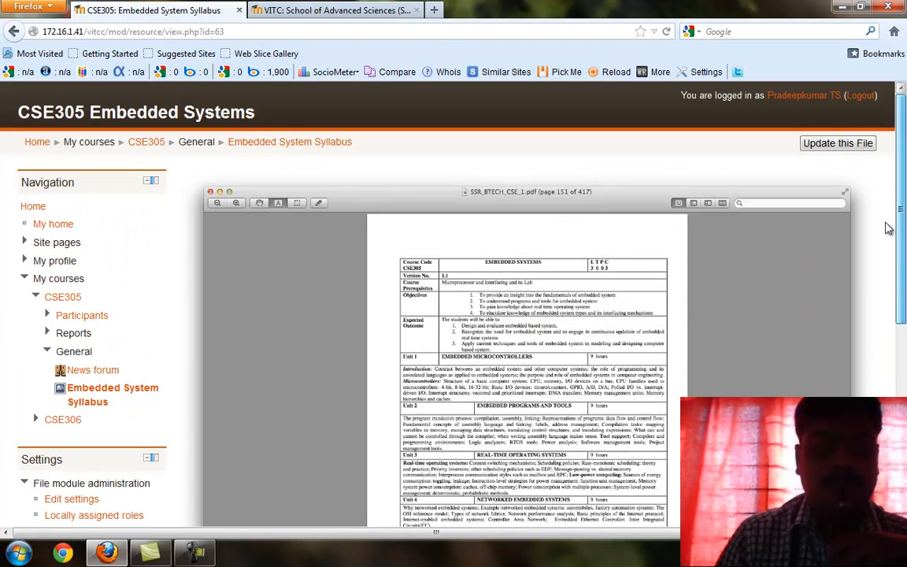
{"action": "left_click", "coordinate": [13, 31]}
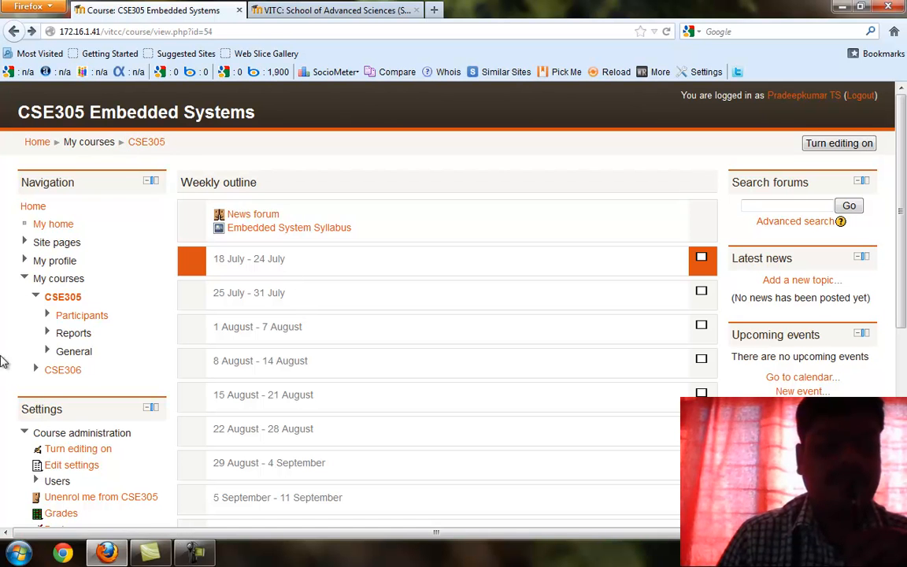
Open CSE305 Participants (105 total) and filter to the B1+TB1 group, showing 38.
{"action": "left_click", "coordinate": [84, 323]}
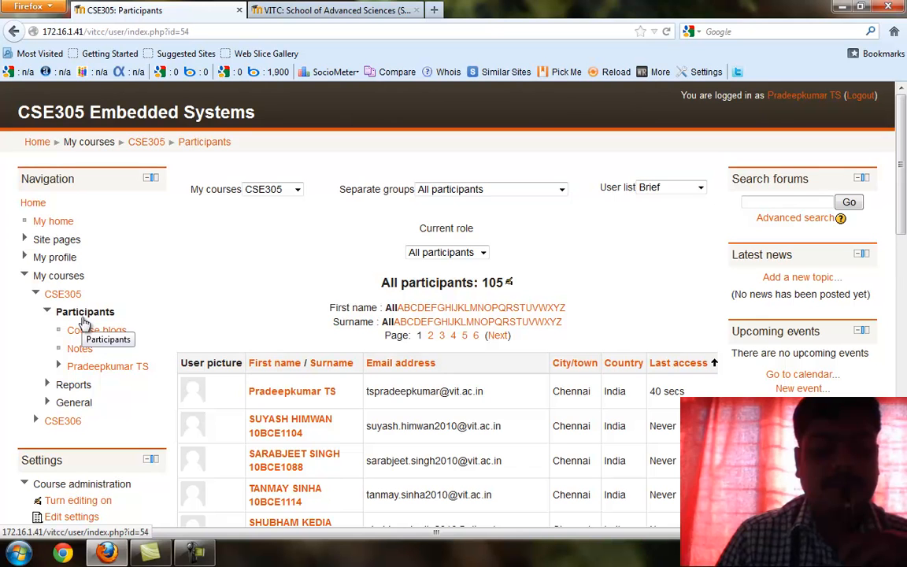
{"action": "scroll", "coordinate": [403, 229], "scroll_direction": "down", "scroll_amount": 2}
{"action": "double_click", "coordinate": [493, 201]}
{"action": "left_click", "coordinate": [445, 109]}
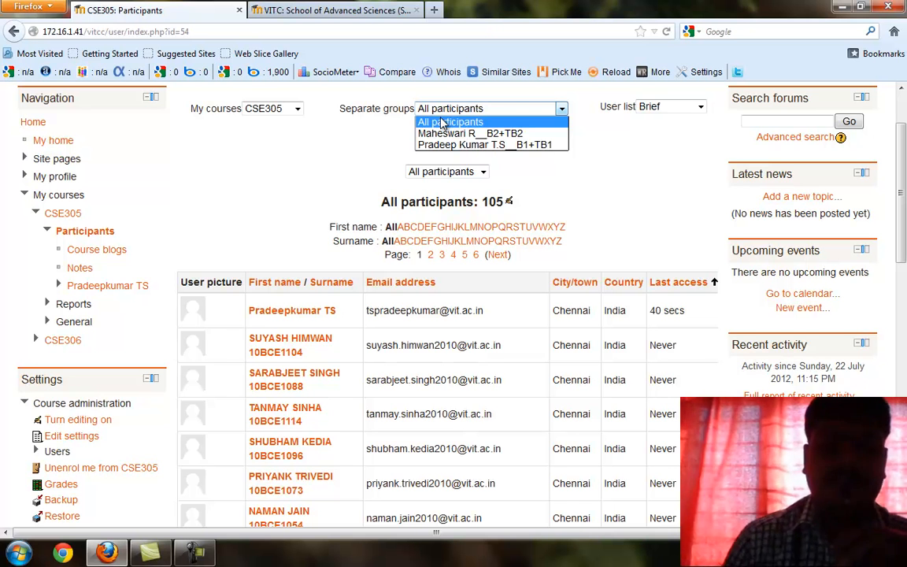
{"action": "left_click", "coordinate": [555, 122]}
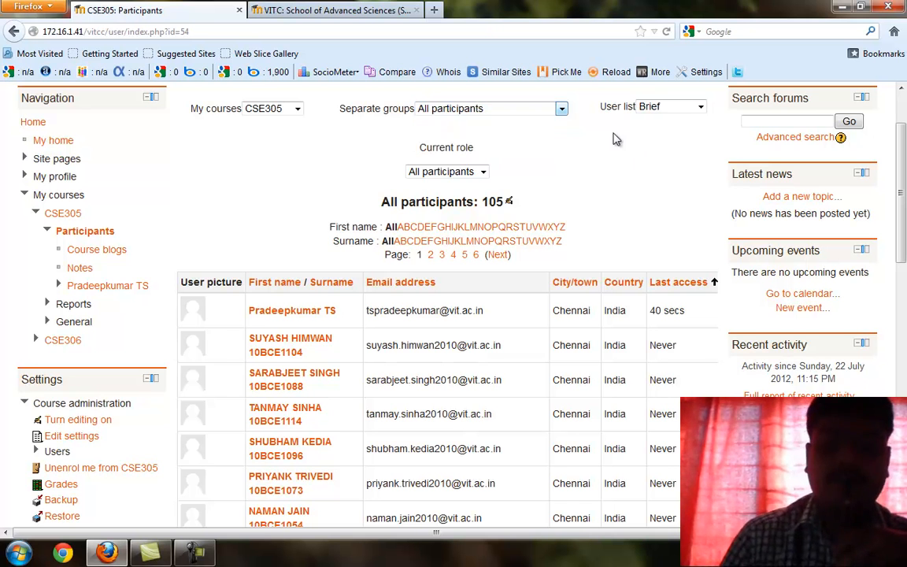
{"action": "left_click", "coordinate": [508, 116]}
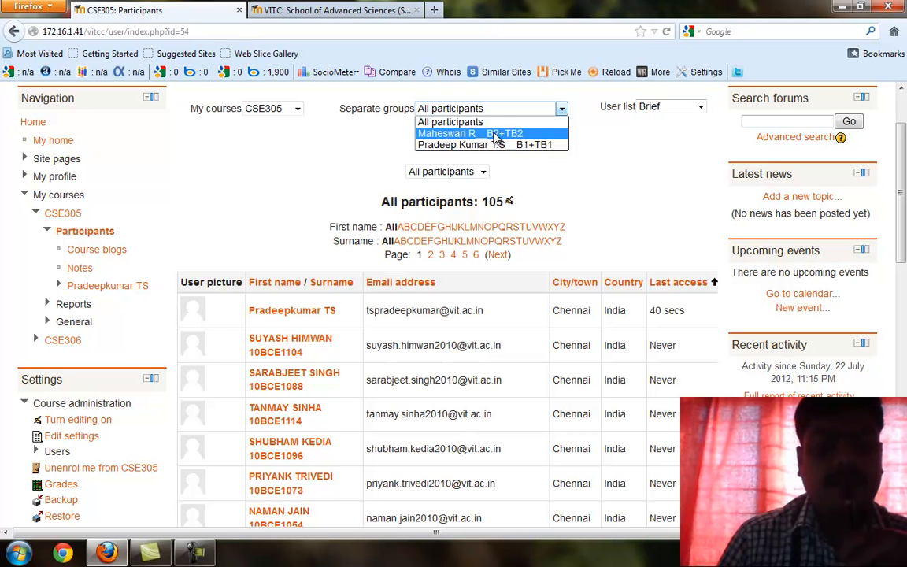
{"action": "left_click", "coordinate": [491, 145]}
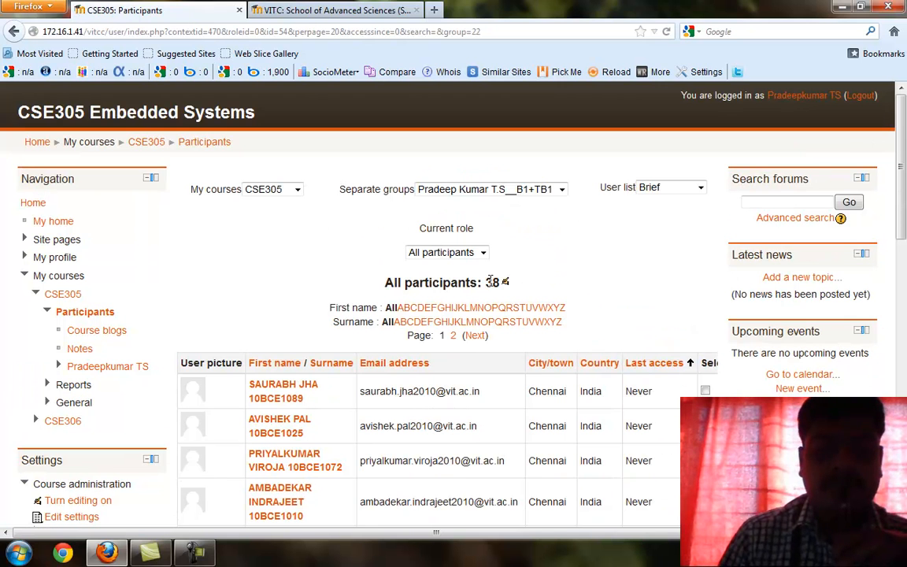
{"action": "double_click", "coordinate": [492, 282]}
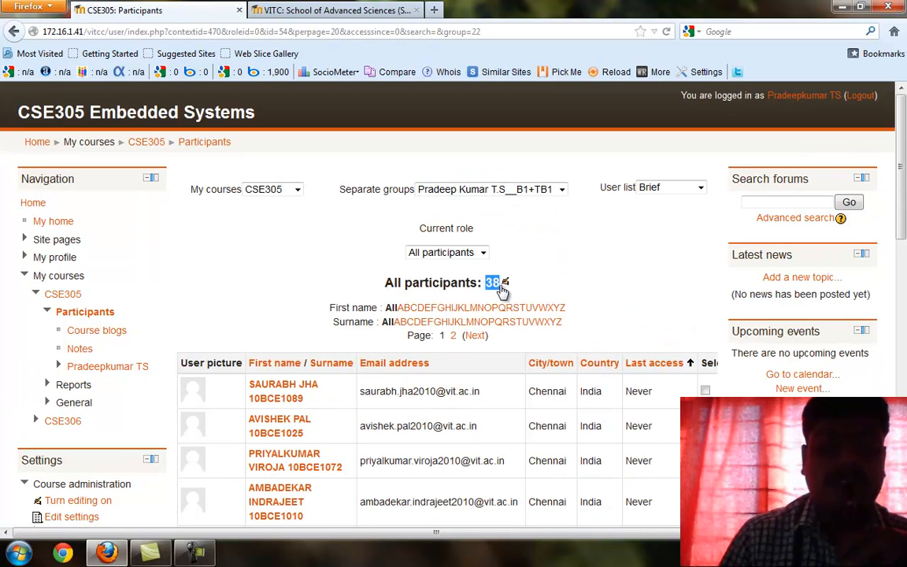
Switch the filter to the B2+TB2 group and scroll through its 65 participants.
{"action": "left_click", "coordinate": [475, 192]}
{"action": "left_click", "coordinate": [472, 213]}
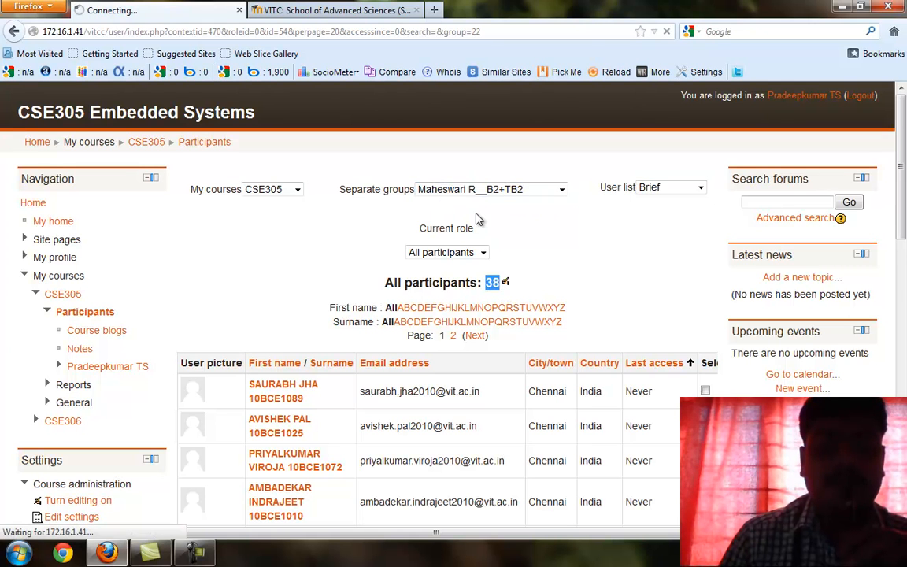
{"action": "double_click", "coordinate": [492, 282]}
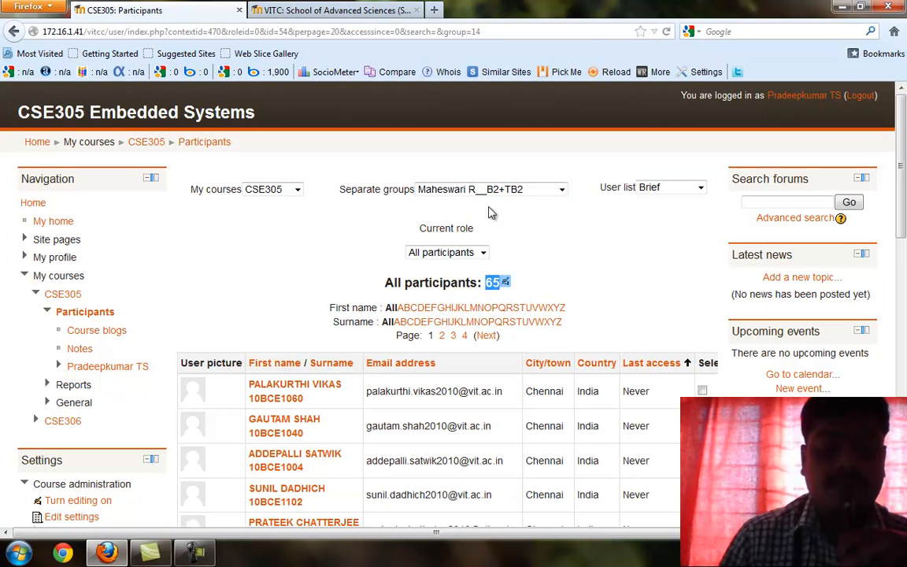
{"action": "scroll", "coordinate": [527, 335], "scroll_direction": "down", "scroll_amount": 1}
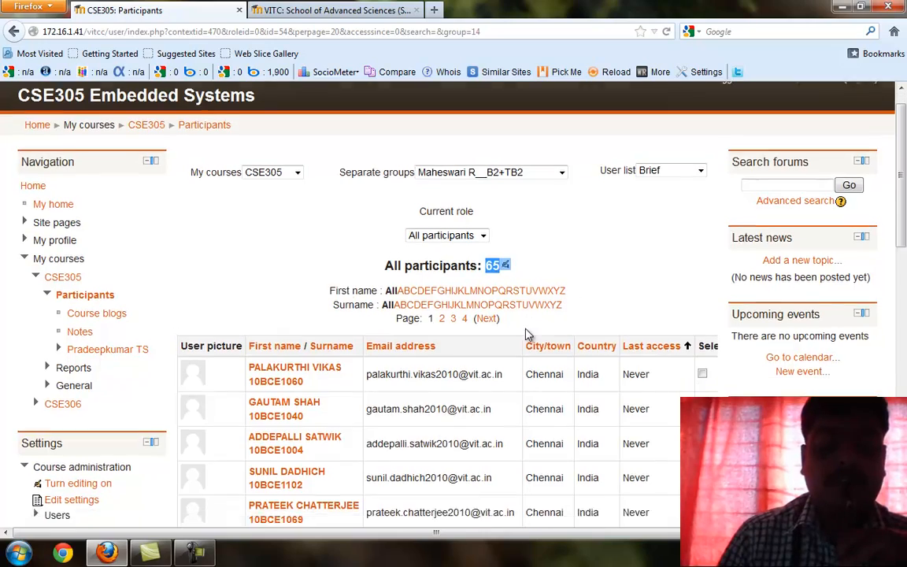
{"action": "scroll", "coordinate": [527, 335], "scroll_direction": "down", "scroll_amount": 7}
{"action": "scroll", "coordinate": [268, 311], "scroll_direction": "down", "scroll_amount": 5}
{"action": "scroll", "coordinate": [439, 309], "scroll_direction": "up", "scroll_amount": 10}
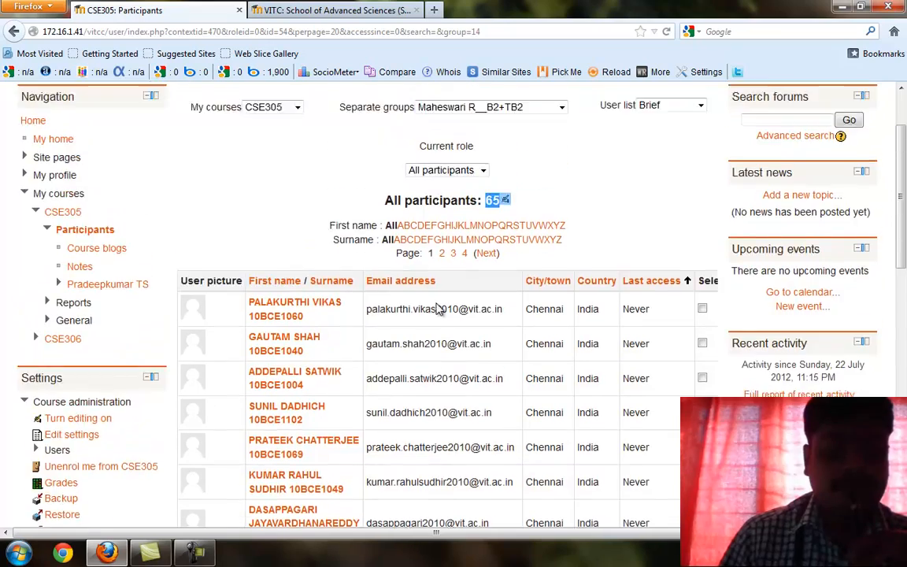
{"action": "scroll", "coordinate": [439, 310], "scroll_direction": "down", "scroll_amount": 5}
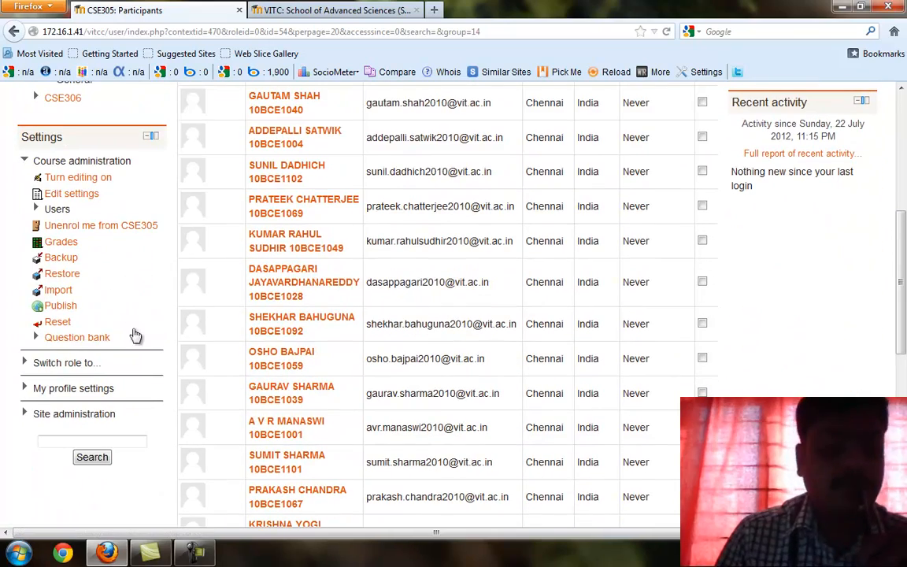
{"action": "scroll", "coordinate": [578, 280], "scroll_direction": "up", "scroll_amount": 4}
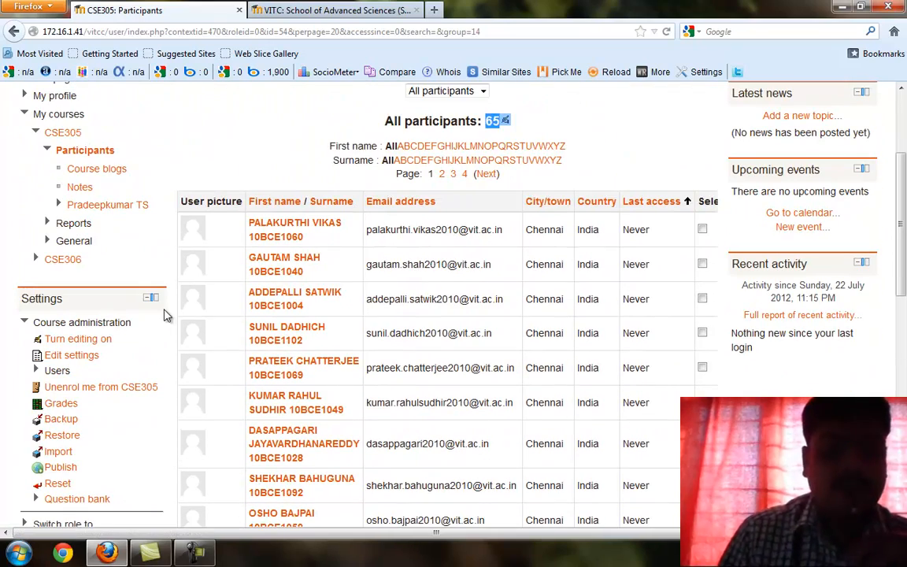
{"action": "scroll", "coordinate": [87, 261], "scroll_direction": "down", "scroll_amount": 2}
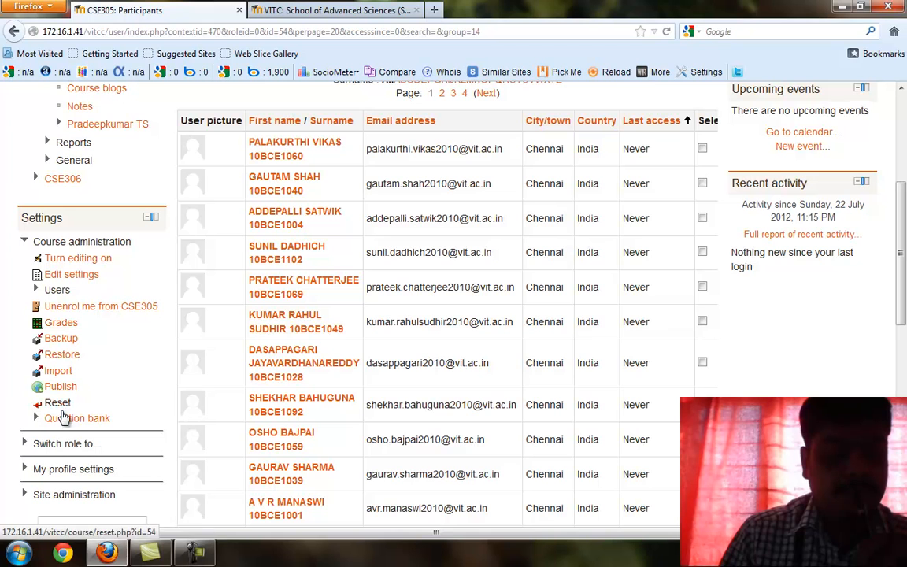
Open the course Groups page and review the B2+TB2, then B1+TB1 member lists.
{"action": "left_click", "coordinate": [57, 290]}
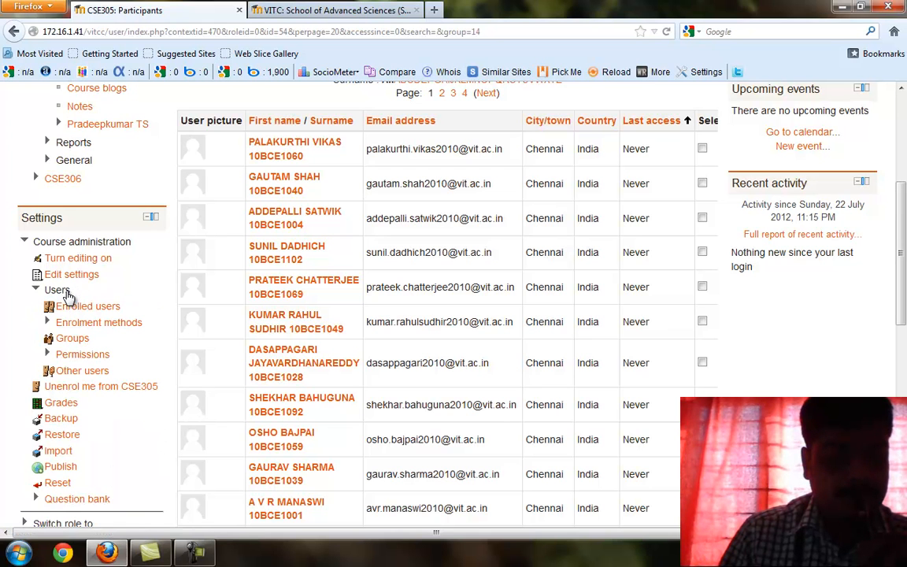
{"action": "left_click", "coordinate": [73, 341]}
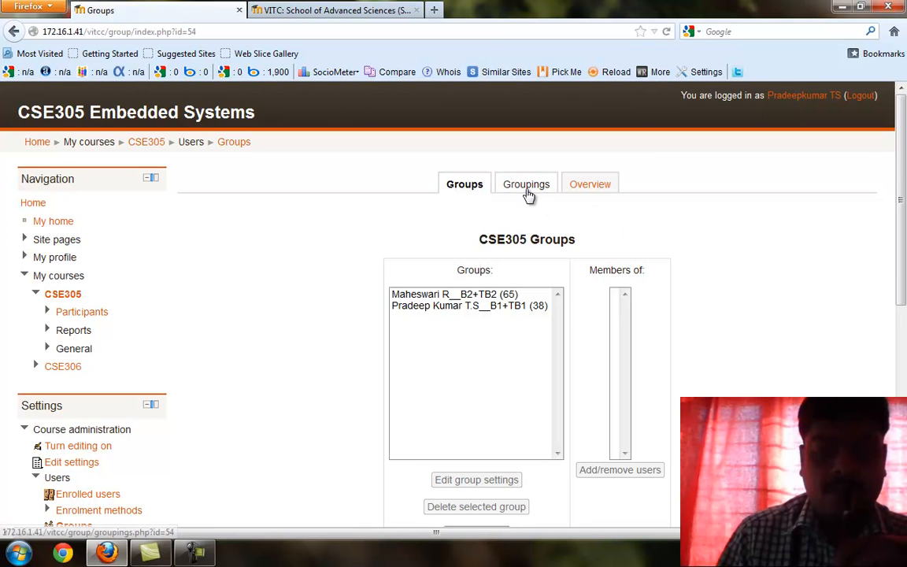
{"action": "left_click", "coordinate": [465, 293]}
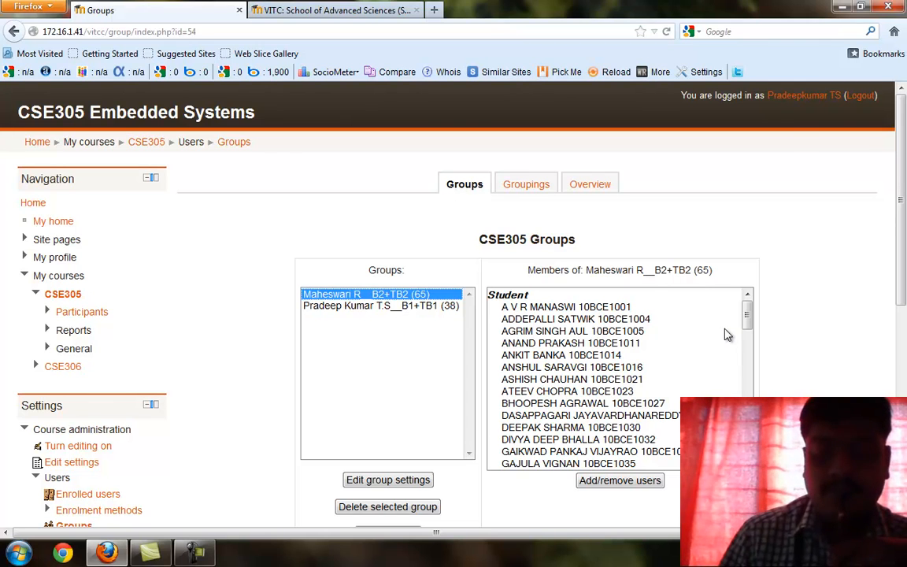
{"action": "scroll", "coordinate": [725, 334], "scroll_direction": "down", "scroll_amount": 15}
{"action": "scroll", "coordinate": [705, 372], "scroll_direction": "up", "scroll_amount": 11}
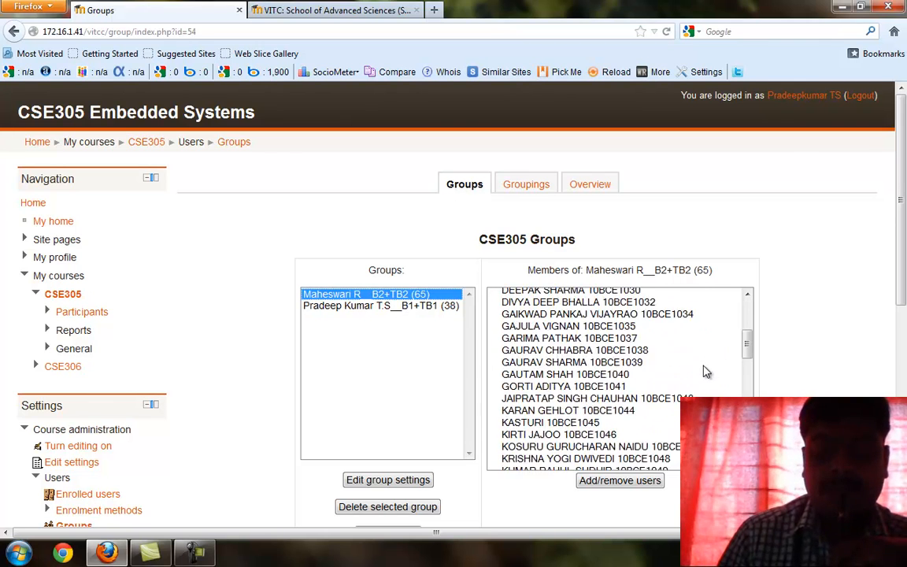
{"action": "scroll", "coordinate": [705, 372], "scroll_direction": "up", "scroll_amount": 4}
{"action": "mouse_move", "coordinate": [751, 317]}
{"action": "left_mouse_down"}
{"action": "mouse_move", "coordinate": [750, 441]}
{"action": "mouse_move", "coordinate": [745, 314]}
{"action": "left_mouse_up"}
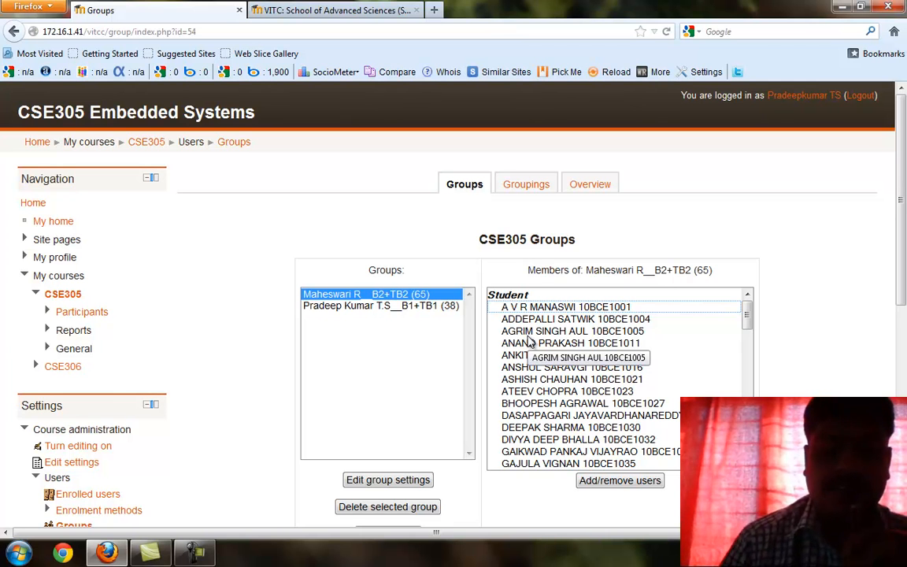
{"action": "left_click", "coordinate": [315, 306]}
{"action": "left_click_drag", "start_coordinate": [721, 329], "coordinate": [739, 293]}
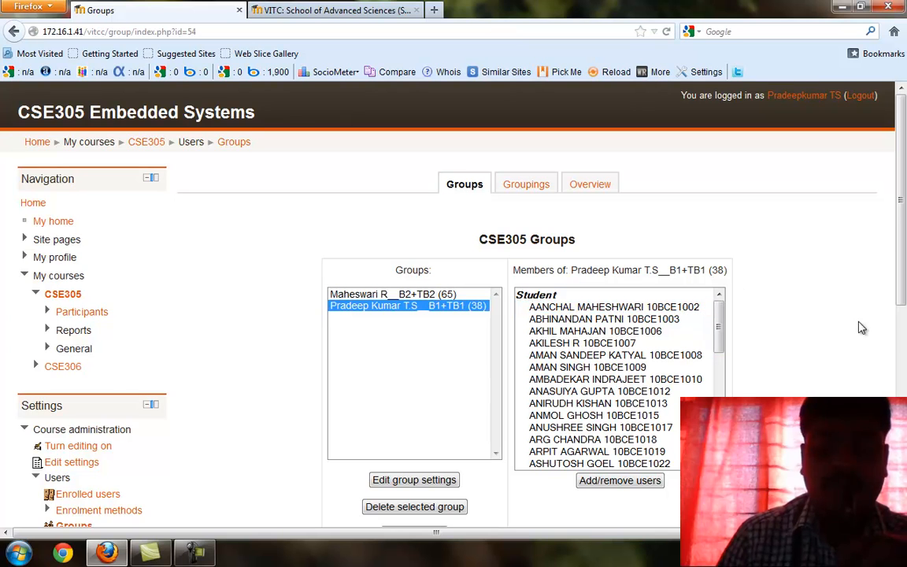
{"action": "scroll", "coordinate": [761, 361], "scroll_direction": "down", "scroll_amount": 2}
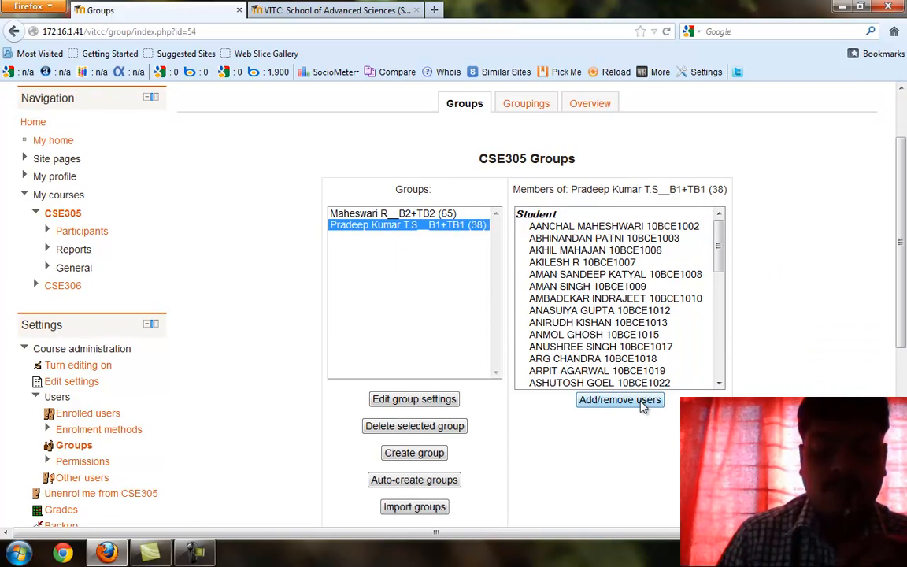
Search potential members for the teacher's account and add it to the B1+TB1 group.
{"action": "left_click", "coordinate": [644, 402]}
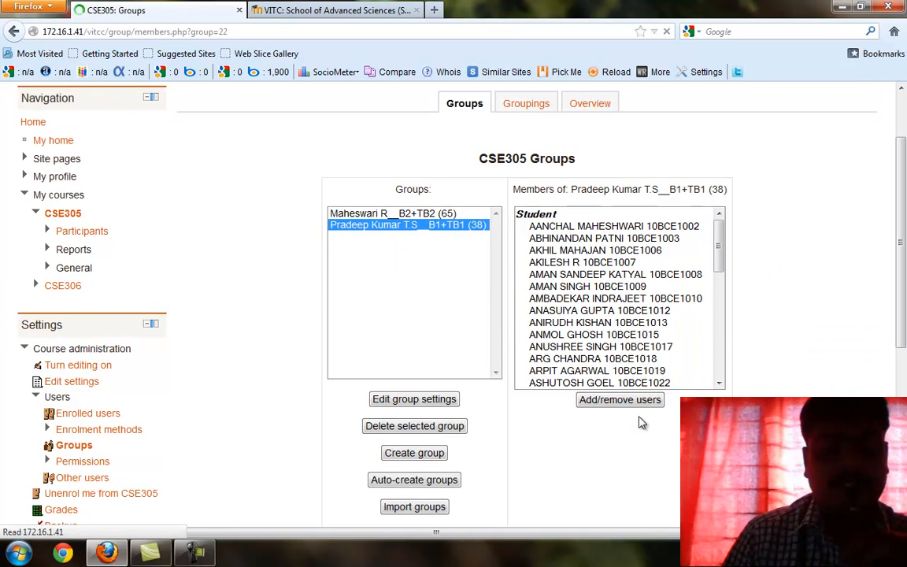
{"action": "scroll", "coordinate": [845, 394], "scroll_direction": "down", "scroll_amount": 2}
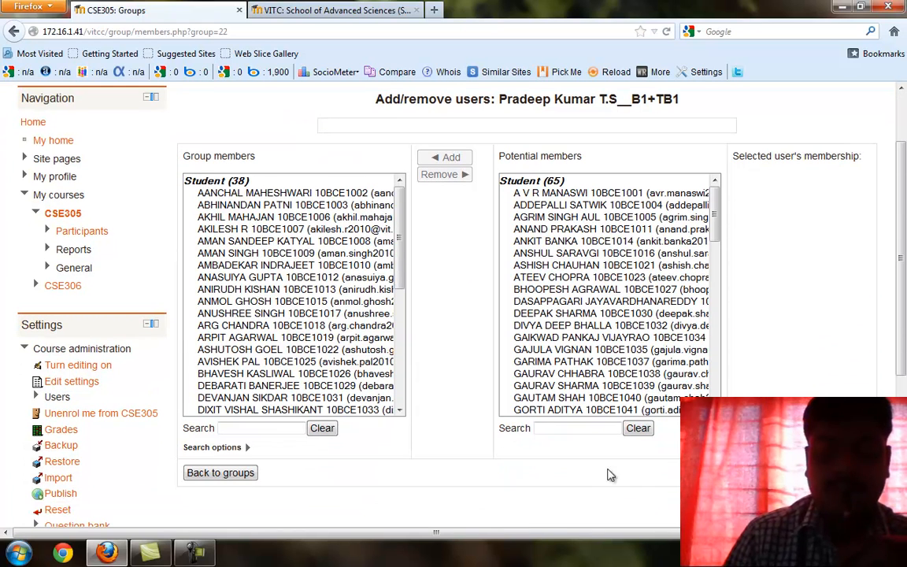
{"action": "left_click", "coordinate": [587, 428]}
{"action": "type", "text": "t"}
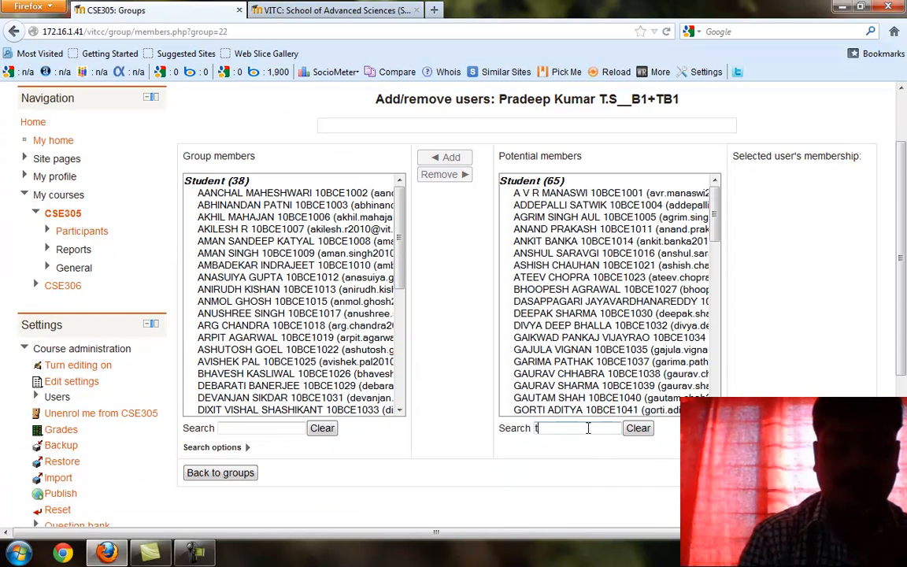
{"action": "type", "text": "sprade"}
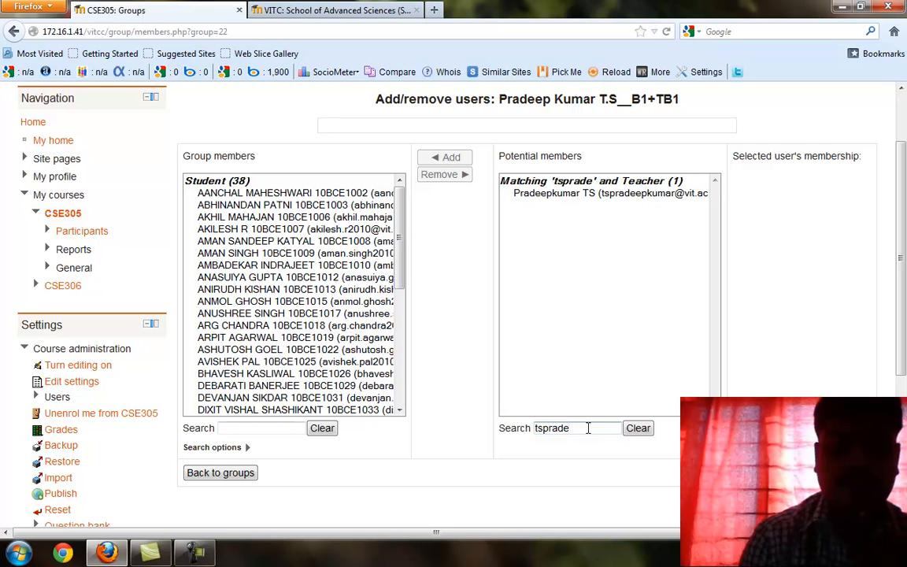
{"action": "left_click", "coordinate": [572, 194]}
{"action": "left_click", "coordinate": [443, 158]}
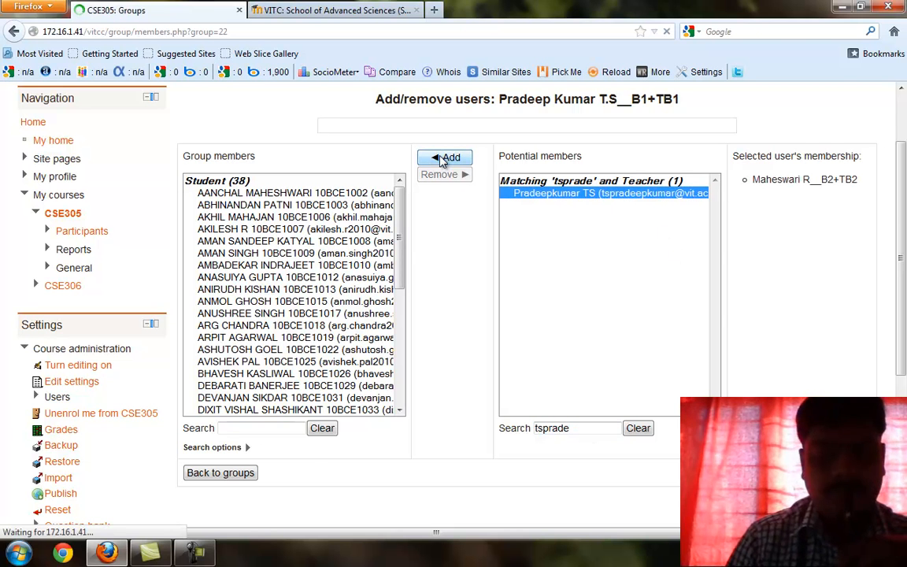
Confirm the teacher is listed among B1+TB1 members and go back to the groups list.
{"action": "left_click", "coordinate": [617, 283]}
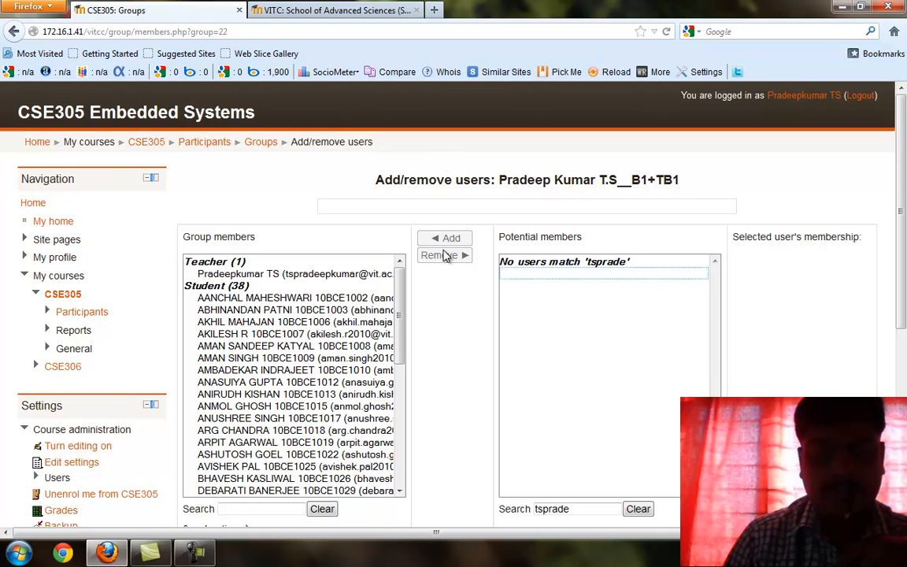
{"action": "left_click", "coordinate": [234, 275]}
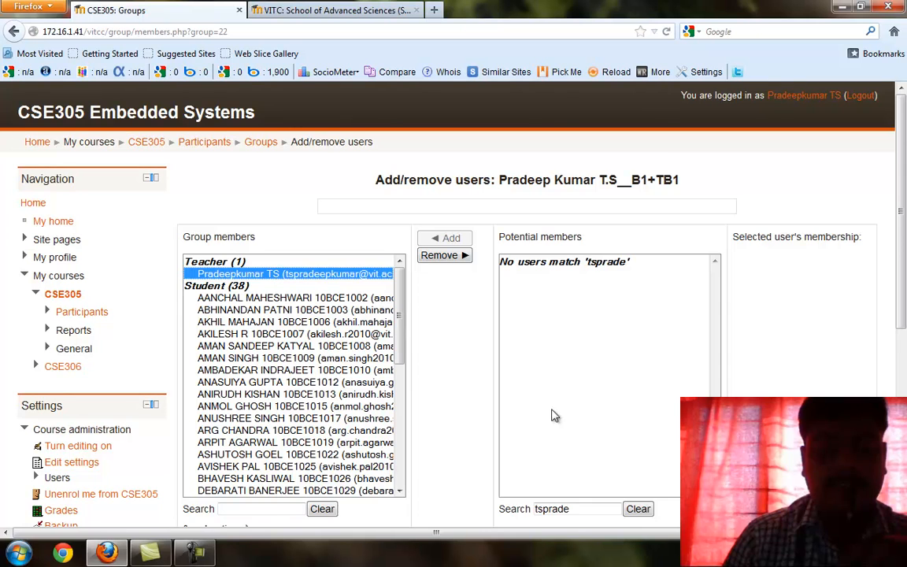
{"action": "scroll", "coordinate": [473, 414], "scroll_direction": "down", "scroll_amount": 2}
{"action": "left_click", "coordinate": [213, 473]}
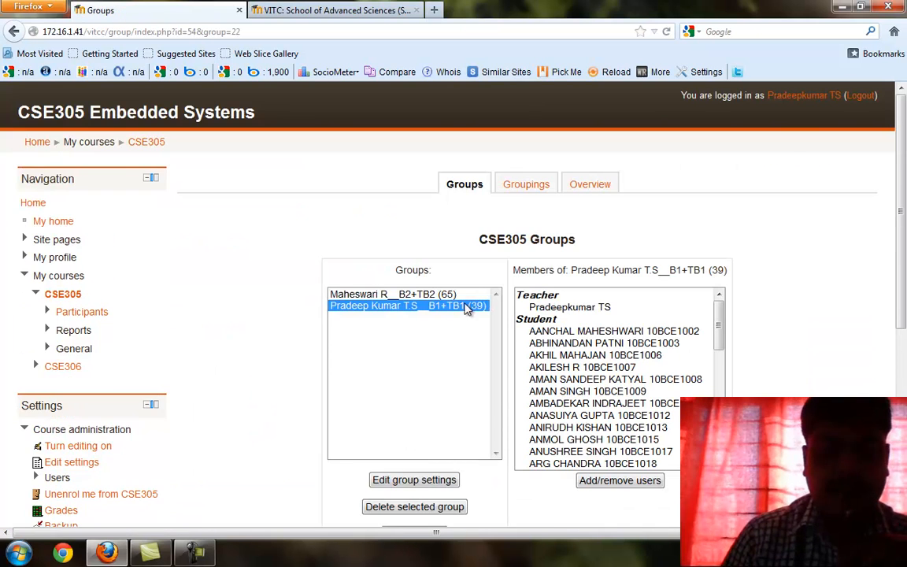
Compare the groups, noting B1+TB1 now has 39 members, and select B2+TB2 (65 members).
{"action": "left_click", "coordinate": [441, 294]}
{"action": "left_click", "coordinate": [440, 306]}
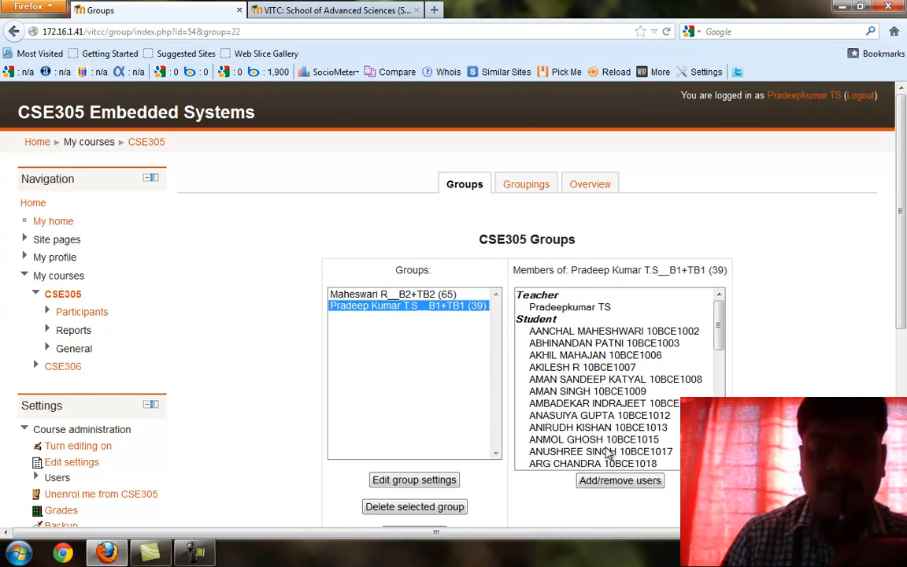
{"action": "left_click", "coordinate": [444, 295]}
{"action": "left_click", "coordinate": [441, 305]}
{"action": "double_click", "coordinate": [718, 270]}
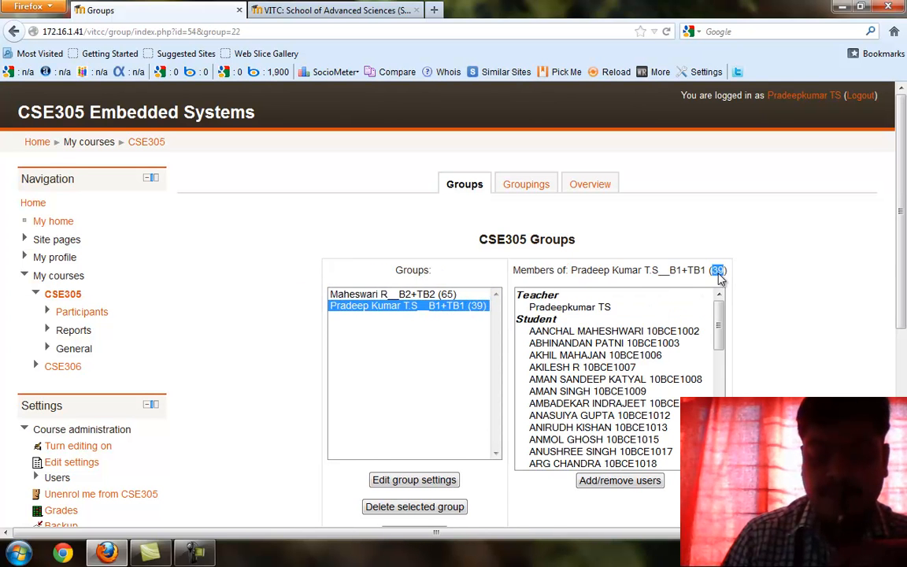
{"action": "left_click", "coordinate": [461, 294]}
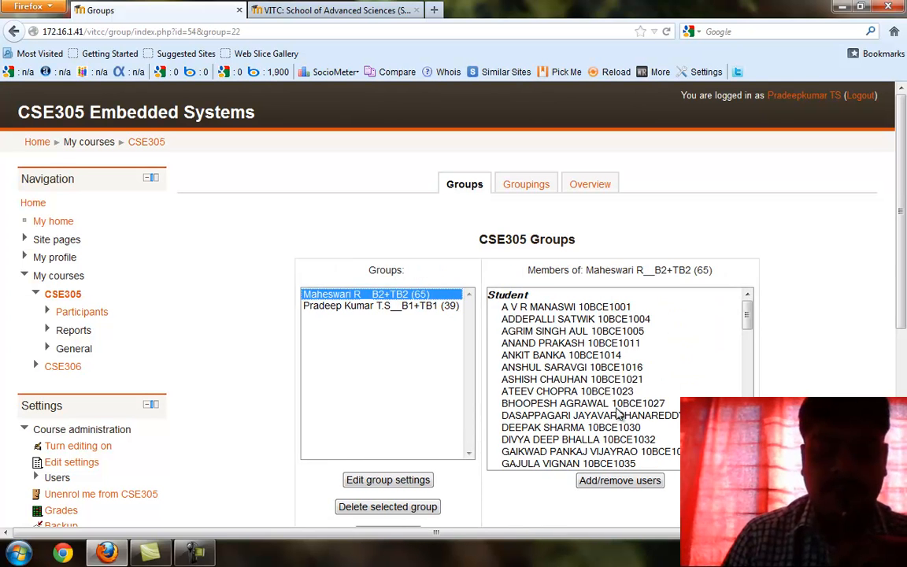
Search for the second teacher by name, add them to B2+TB2, and go back to groups.
{"action": "left_click", "coordinate": [627, 482]}
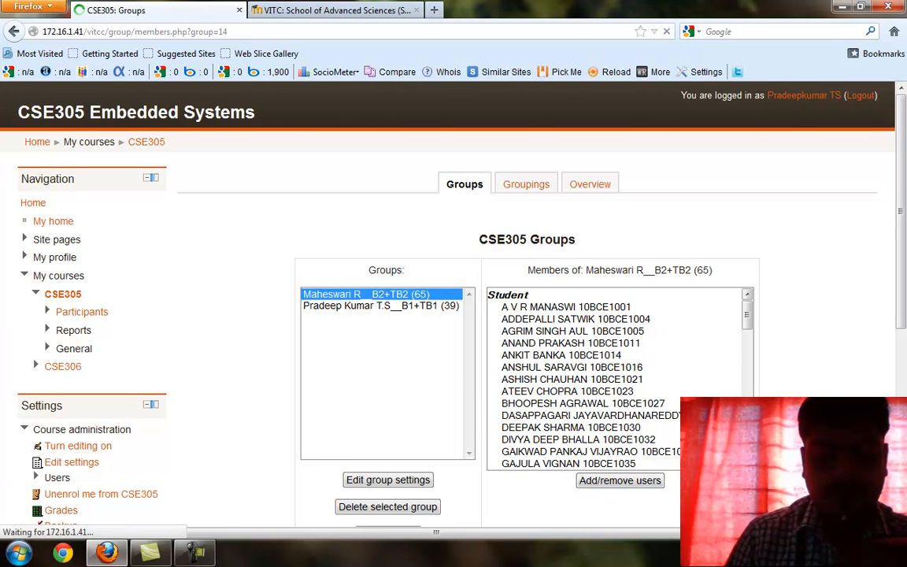
{"action": "scroll", "coordinate": [638, 464], "scroll_direction": "down", "scroll_amount": 2}
{"action": "left_click", "coordinate": [573, 430]}
{"action": "type", "text": "mah"}
{"action": "type", "text": "eswa"}
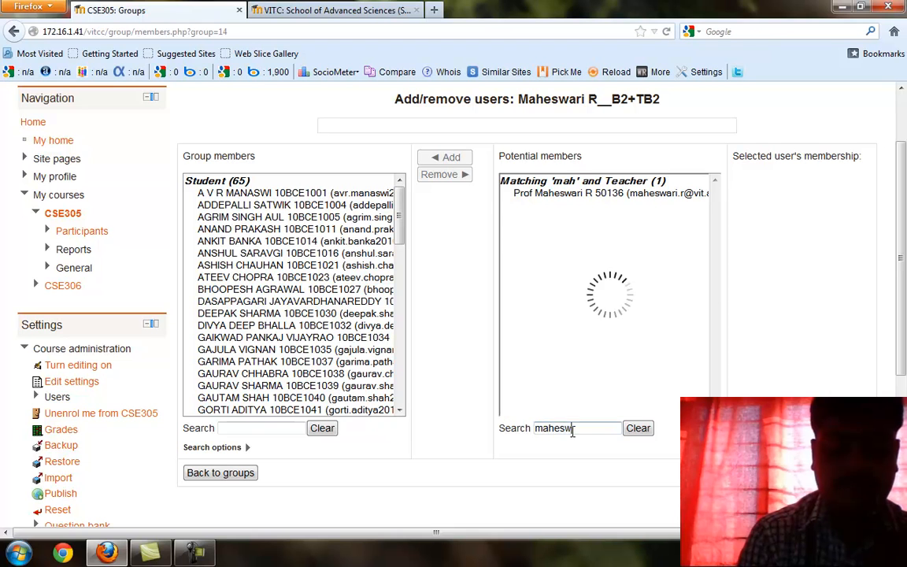
{"action": "left_click", "coordinate": [608, 194]}
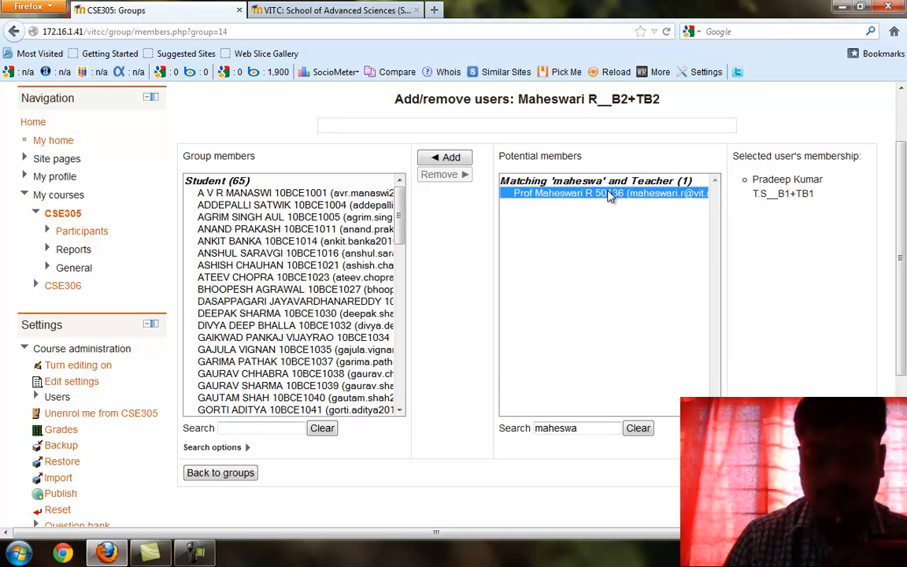
{"action": "left_click", "coordinate": [450, 159]}
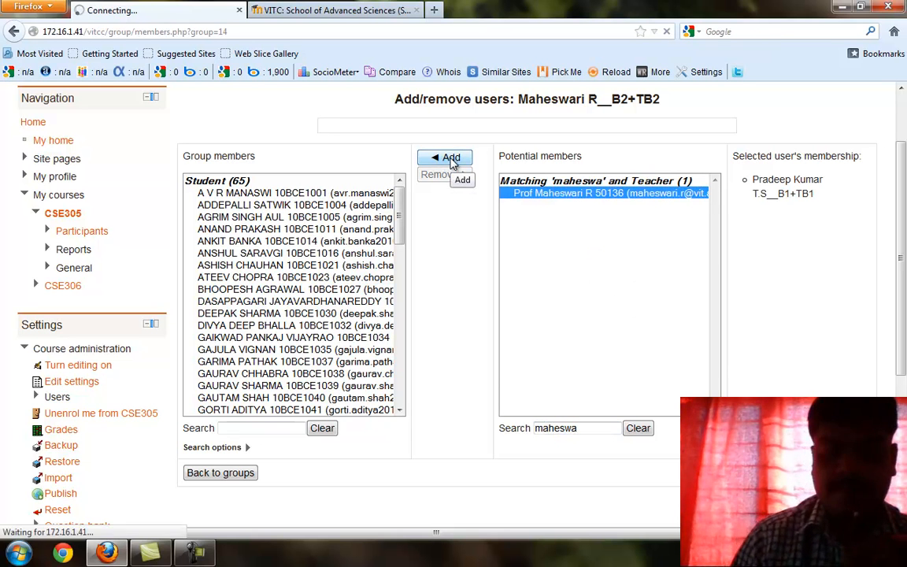
{"action": "scroll", "coordinate": [236, 330], "scroll_direction": "down", "scroll_amount": 2}
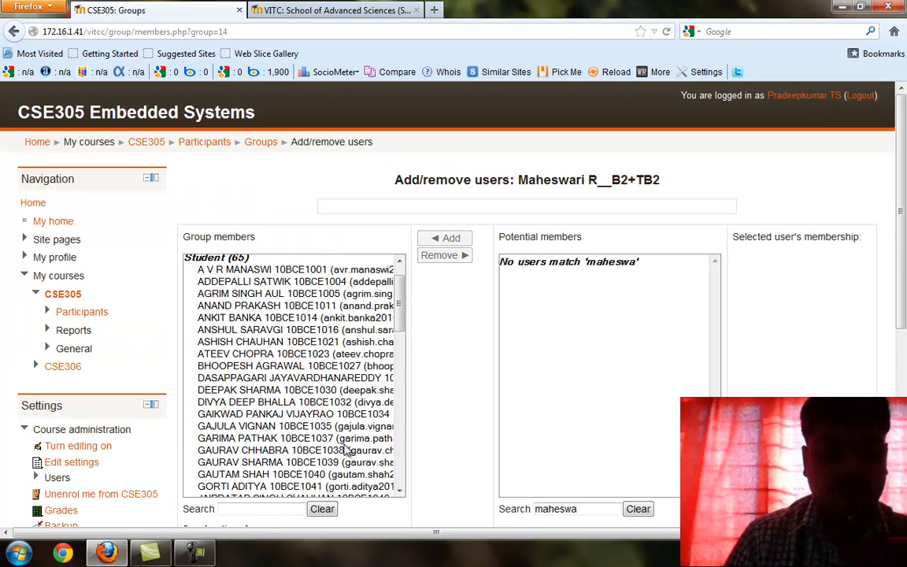
{"action": "scroll", "coordinate": [453, 346], "scroll_direction": "down", "scroll_amount": 5}
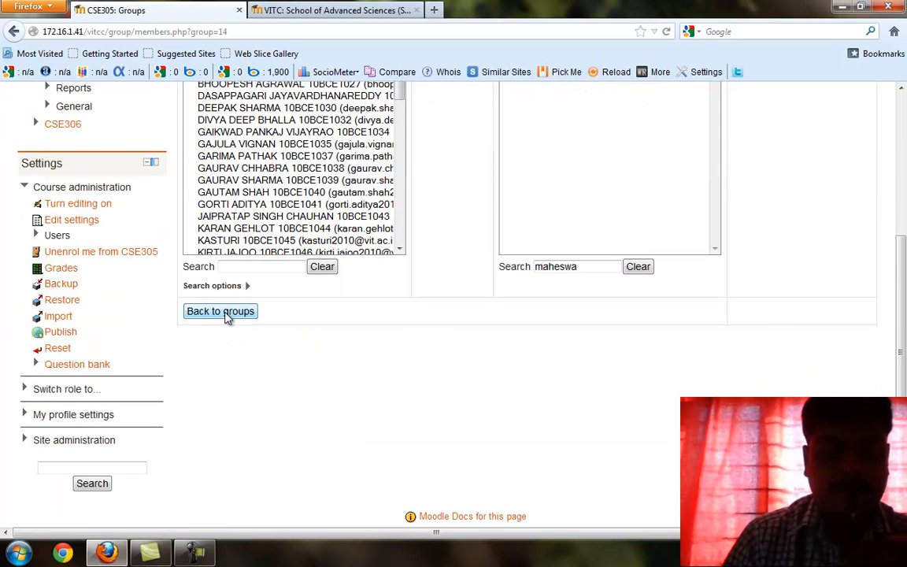
{"action": "left_click", "coordinate": [224, 313]}
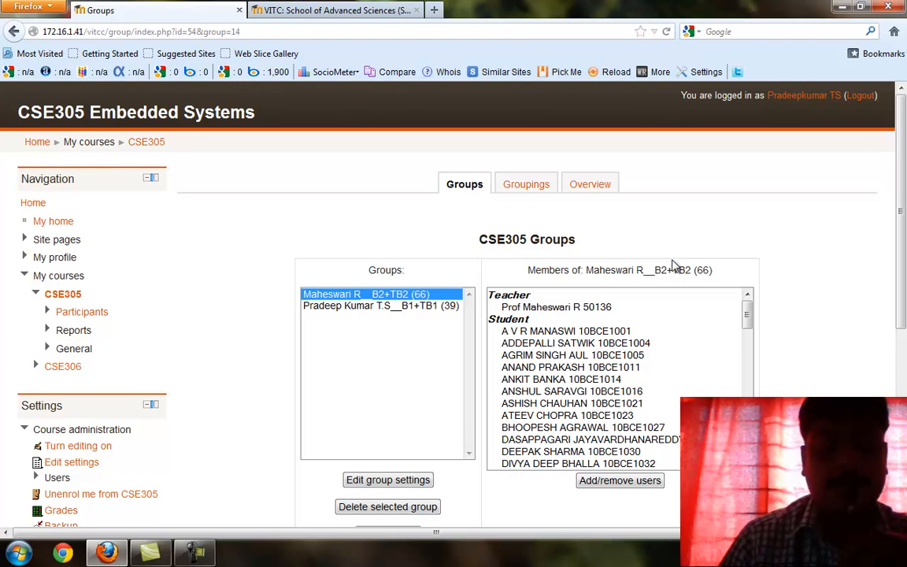
Switch to the CSE305 Groupings tab and start a new grouping with Create grouping.
{"action": "left_click", "coordinate": [523, 184]}
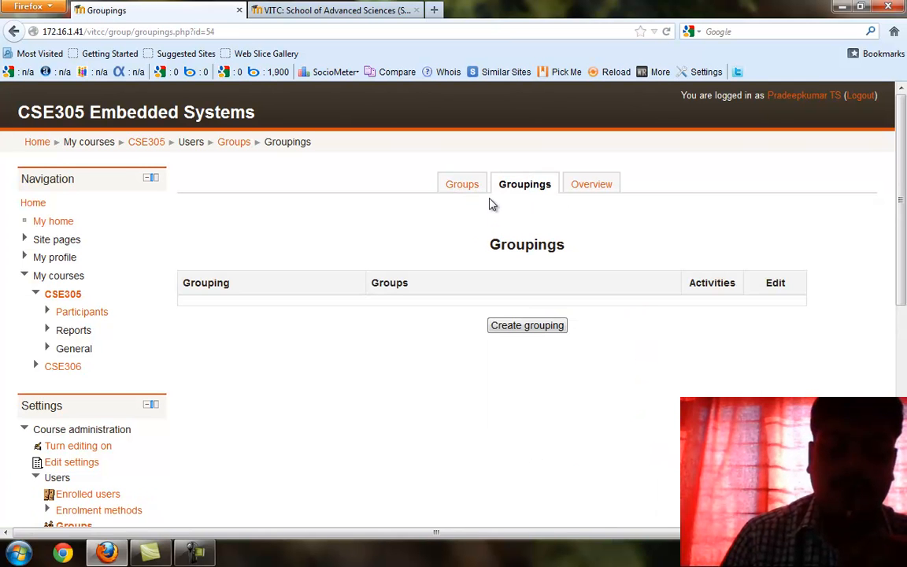
{"action": "left_click", "coordinate": [476, 191]}
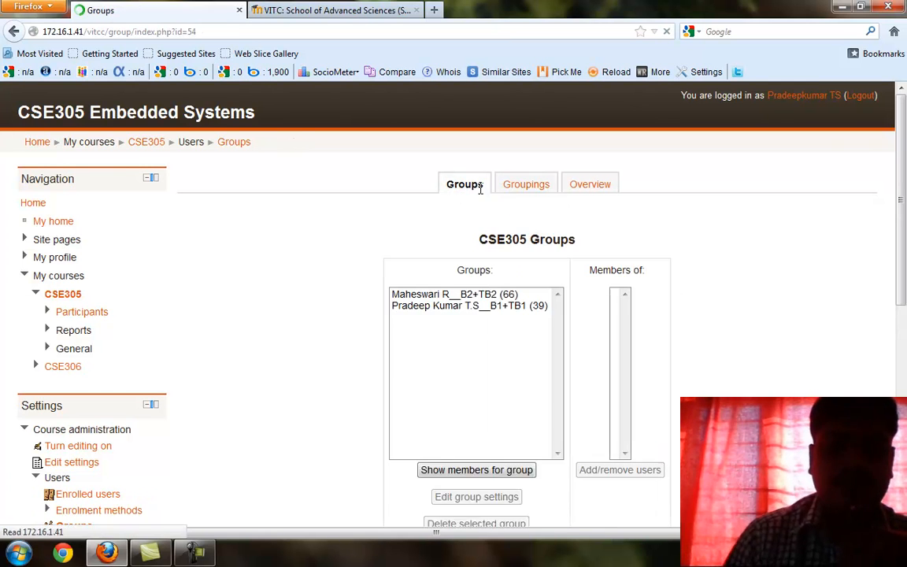
{"action": "left_click", "coordinate": [513, 190]}
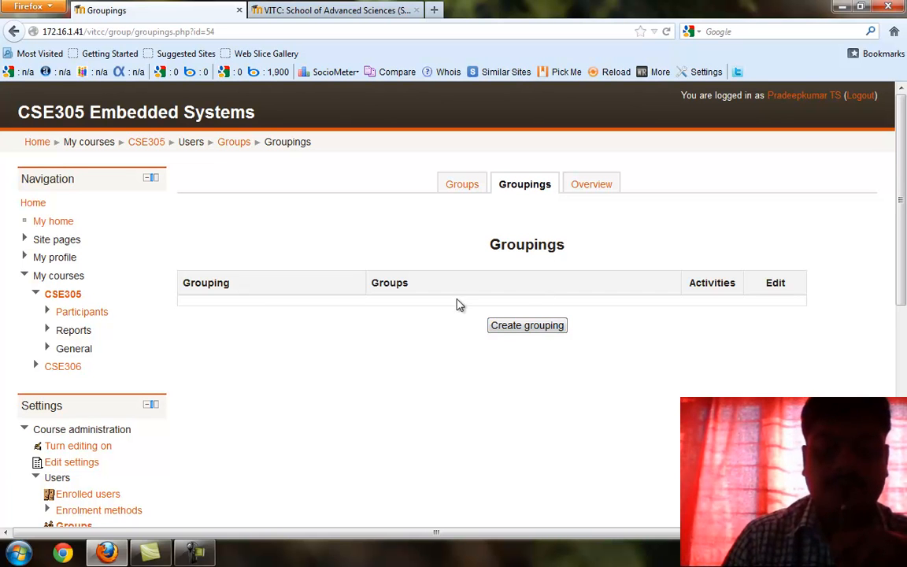
{"action": "left_click", "coordinate": [505, 327]}
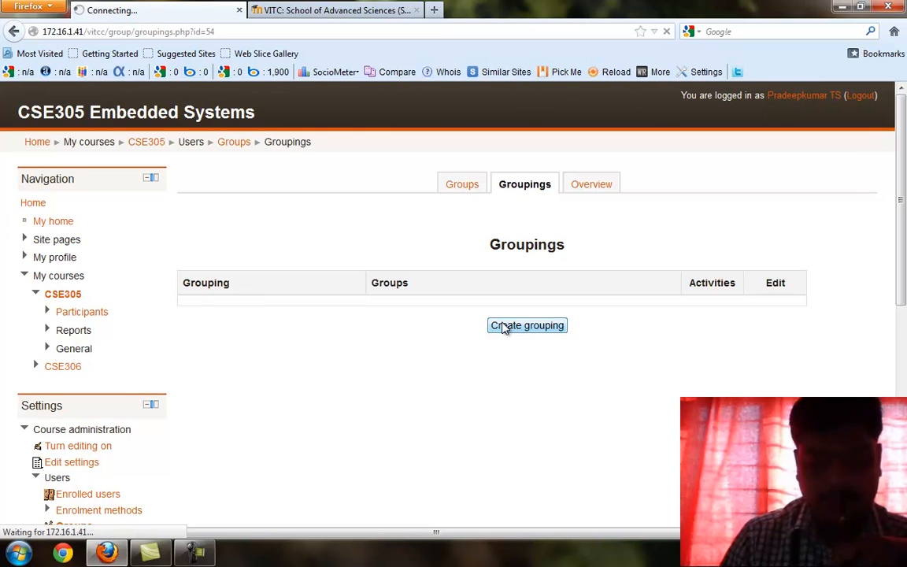
Name the new grouping 'tsp', save it, and note it contains no groups.
{"action": "left_click", "coordinate": [335, 223]}
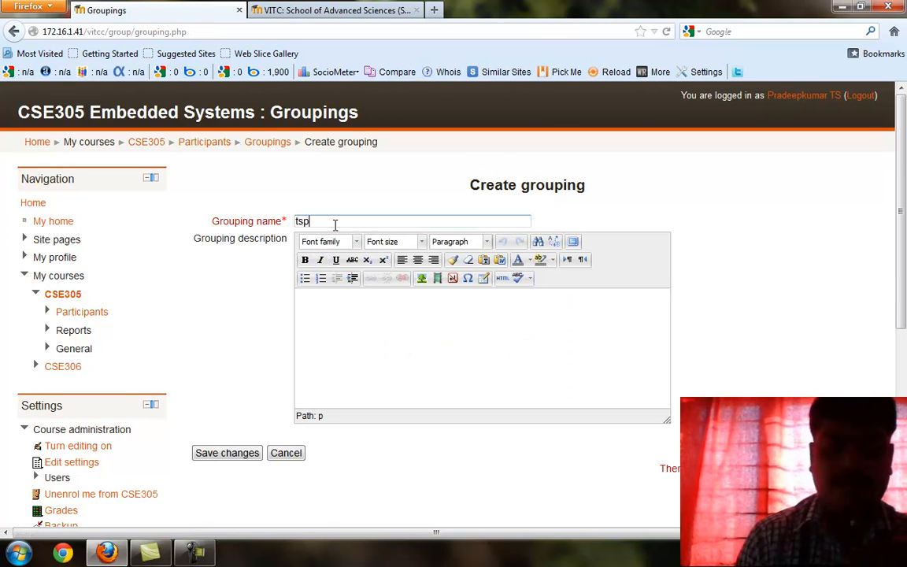
{"action": "left_click", "coordinate": [376, 333]}
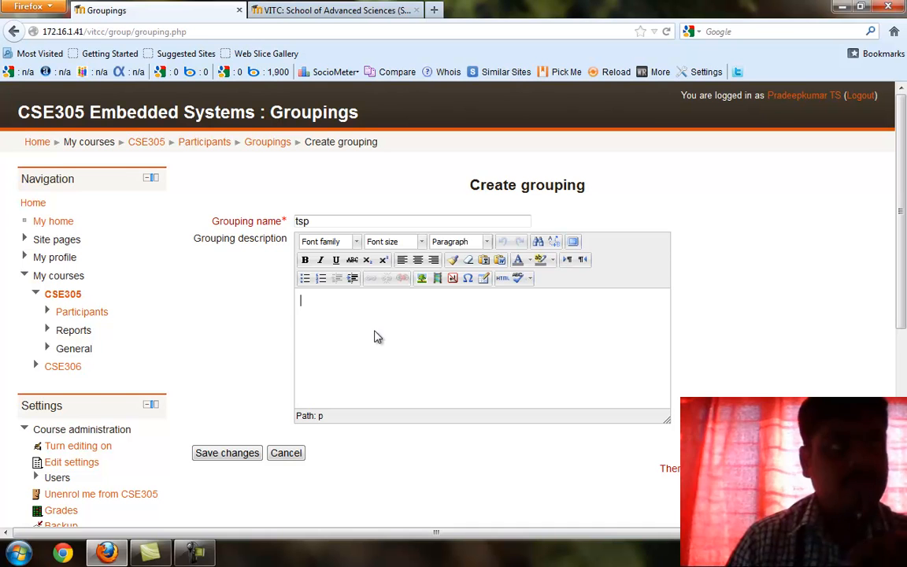
{"action": "left_click", "coordinate": [193, 553]}
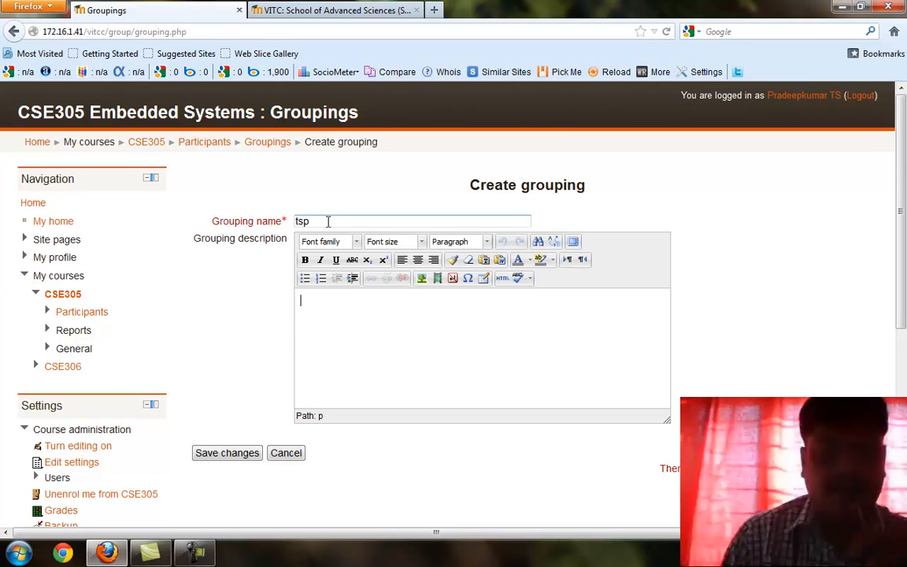
{"action": "left_click", "coordinate": [239, 456]}
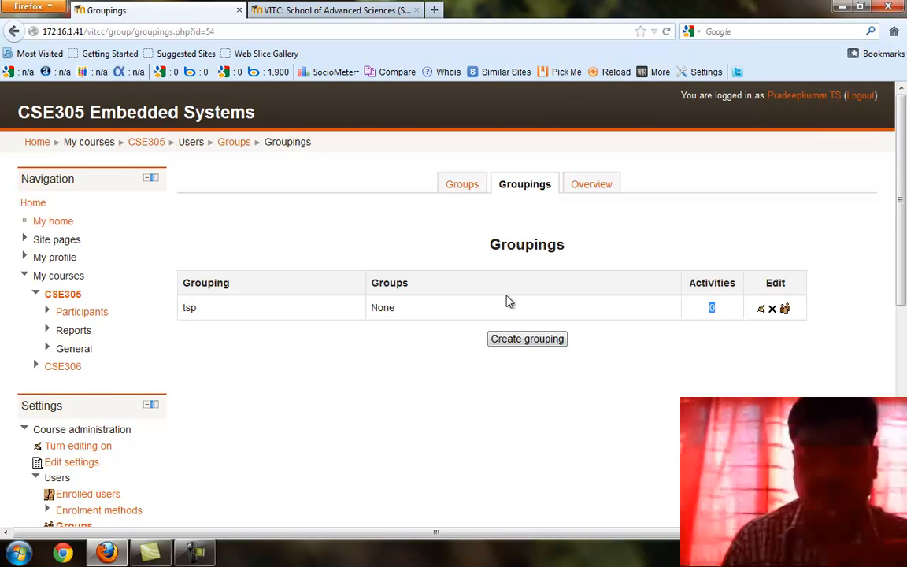
{"action": "double_click", "coordinate": [384, 307]}
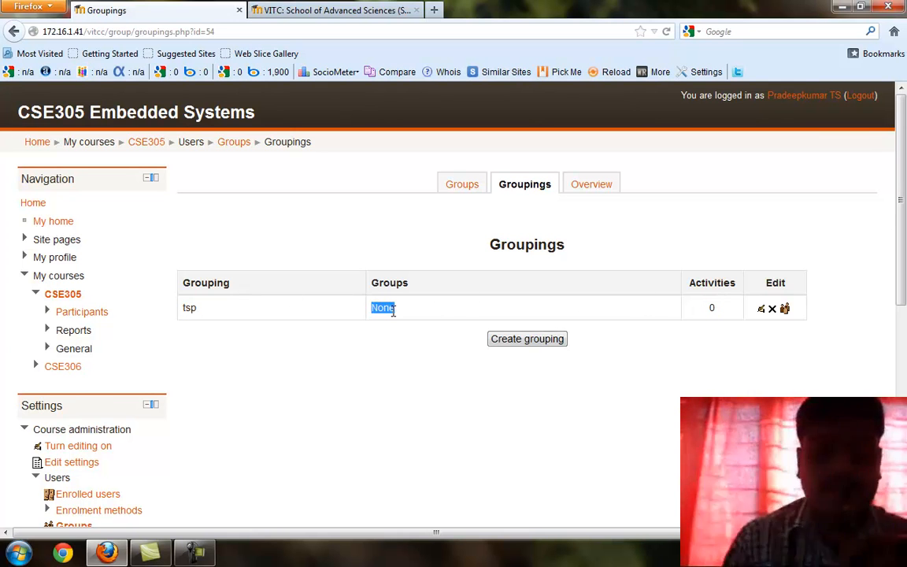
Add the B1+TB1 group to tsp and confirm it is listed under tsp on the Groupings page.
{"action": "left_click", "coordinate": [785, 310]}
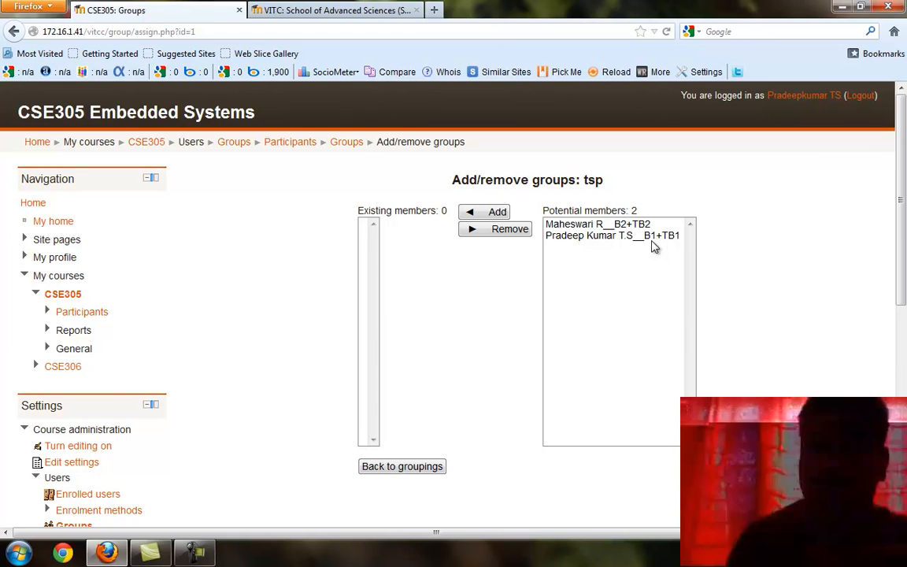
{"action": "left_click", "coordinate": [594, 236]}
{"action": "left_click", "coordinate": [496, 212]}
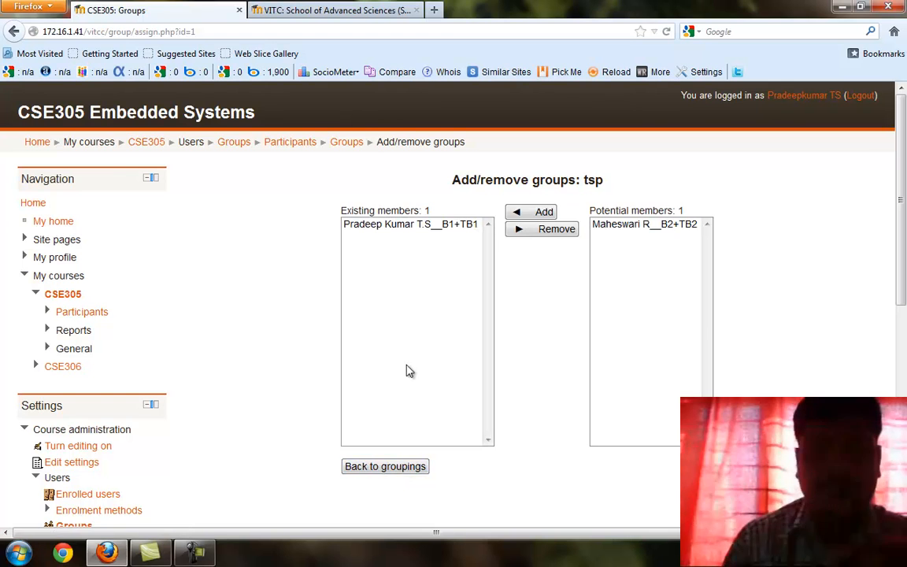
{"action": "left_click", "coordinate": [384, 465]}
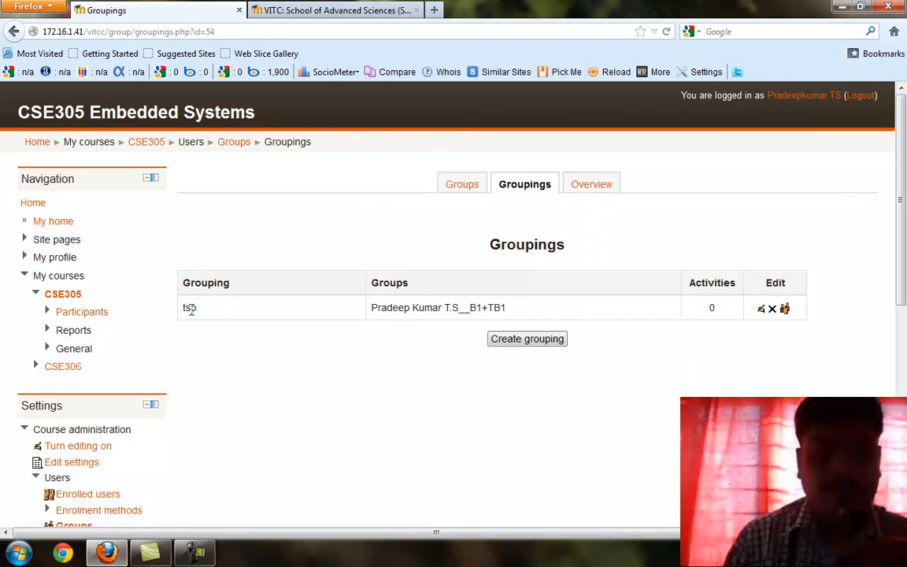
{"action": "double_click", "coordinate": [190, 308]}
{"action": "triple_click", "coordinate": [408, 307]}
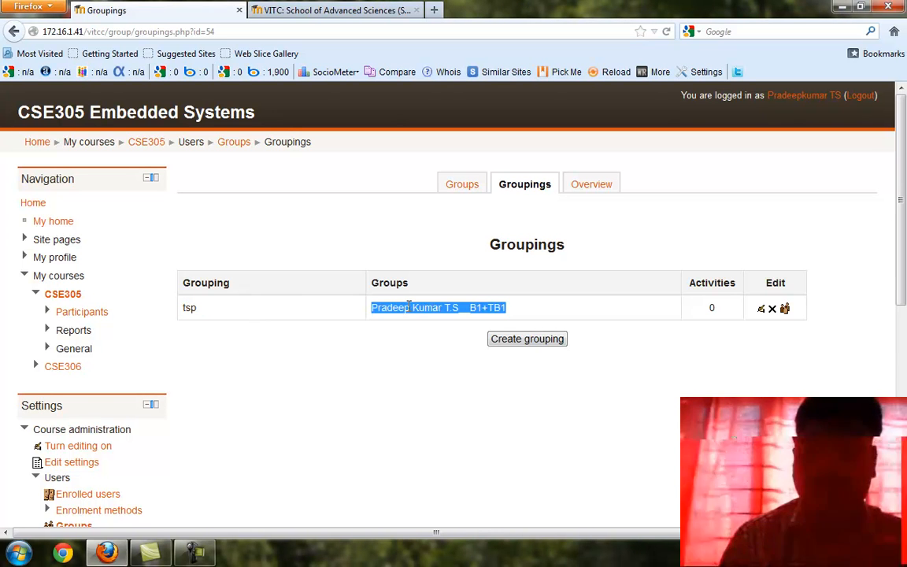
Save the new grouping 'mahi' and add the B2+TB2 group to it.
{"action": "left_click", "coordinate": [534, 342]}
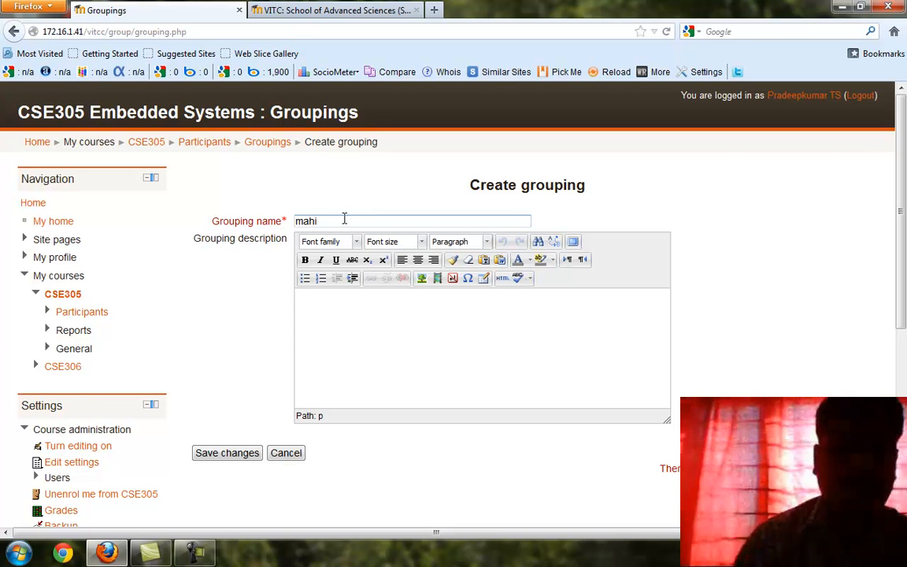
{"action": "left_click", "coordinate": [228, 454]}
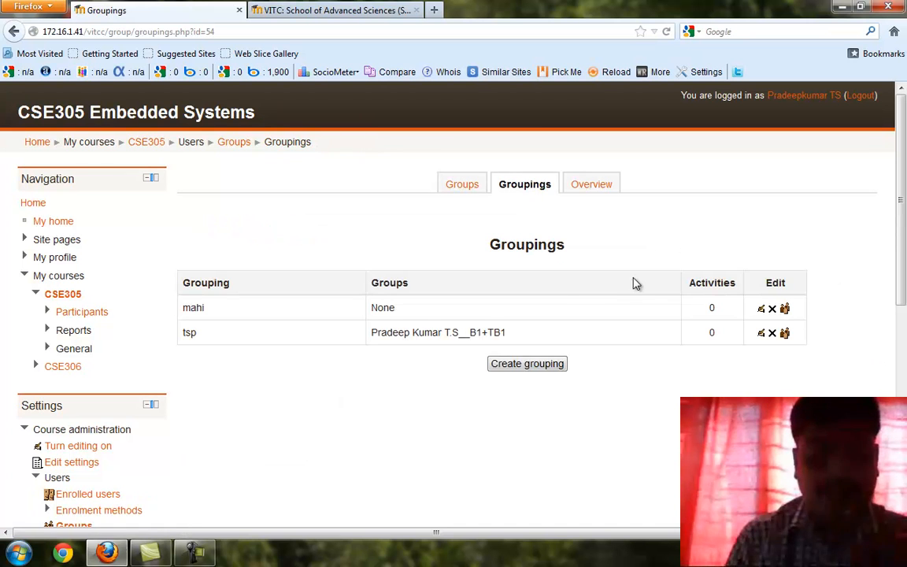
{"action": "left_click", "coordinate": [785, 310]}
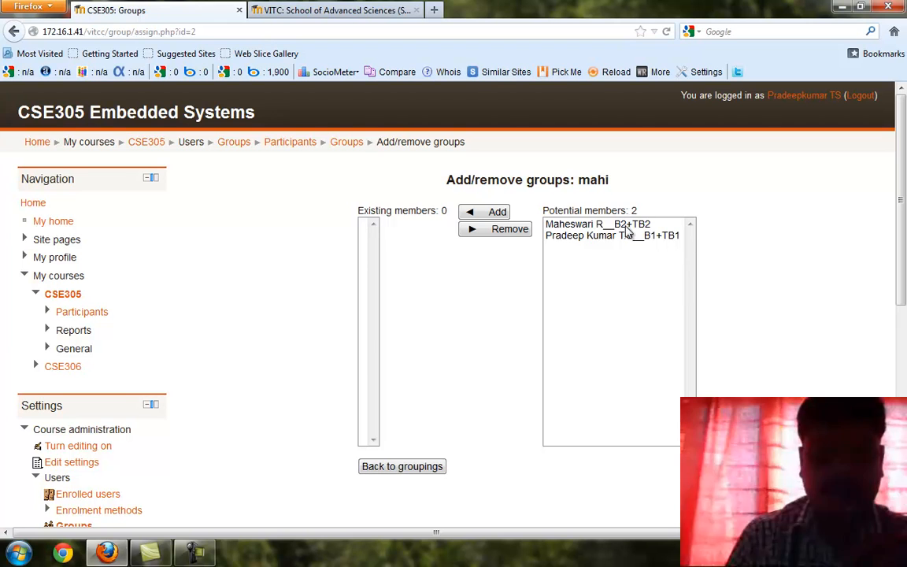
{"action": "left_click", "coordinate": [579, 224]}
{"action": "left_click", "coordinate": [506, 215]}
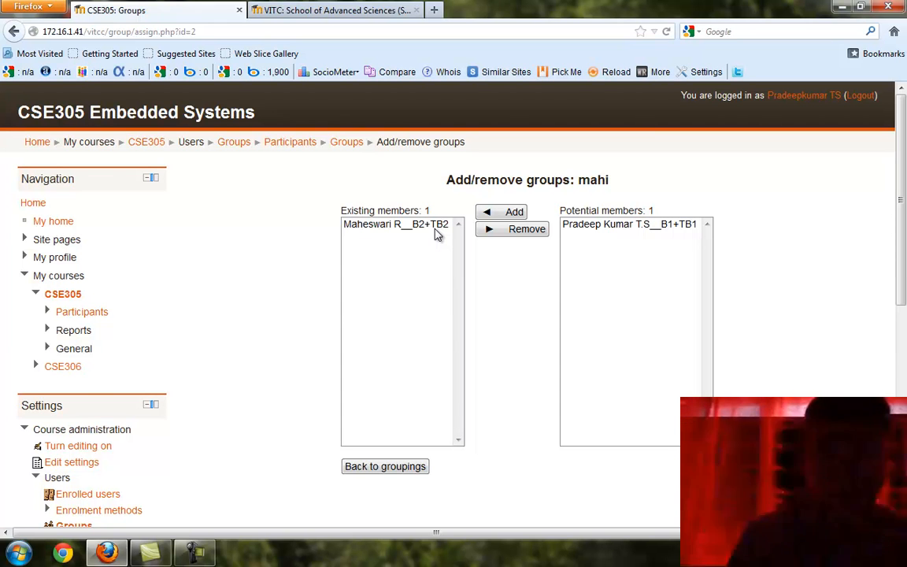
{"action": "left_click", "coordinate": [370, 465]}
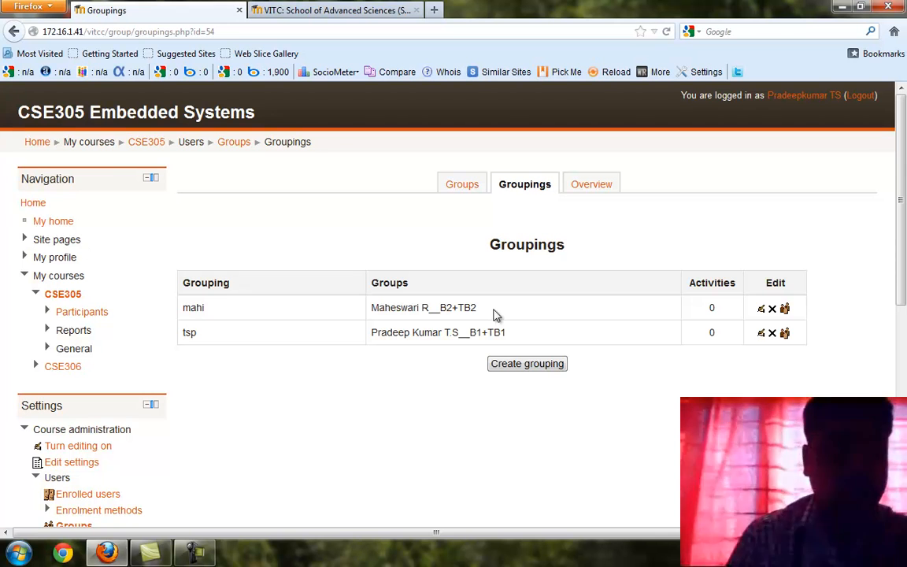
Return to the CSE305 course page, turn editing on, and open the Embedded System Syllabus settings.
{"action": "left_click", "coordinate": [149, 143]}
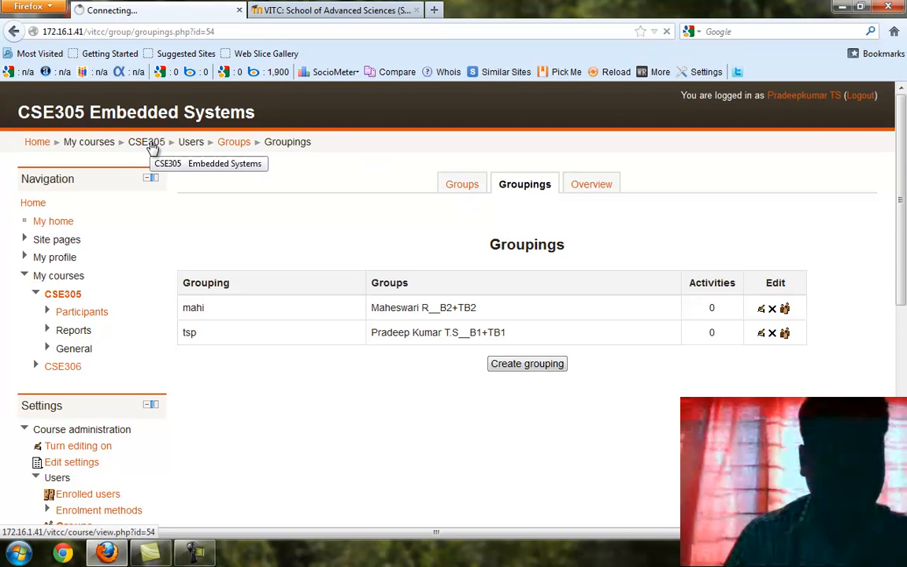
{"action": "scroll", "coordinate": [311, 237], "scroll_direction": "down", "scroll_amount": 2}
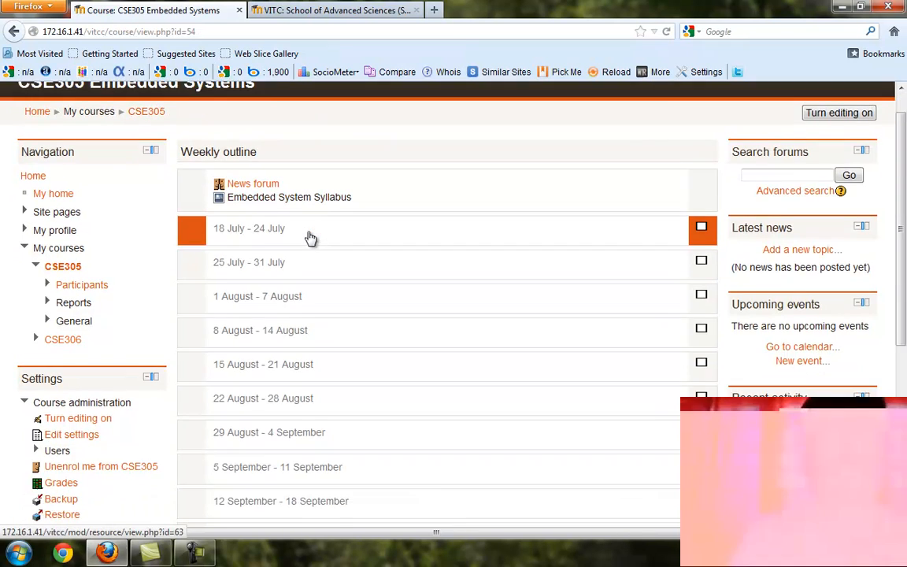
{"action": "scroll", "coordinate": [834, 150], "scroll_direction": "up", "scroll_amount": 2}
{"action": "left_click", "coordinate": [840, 144]}
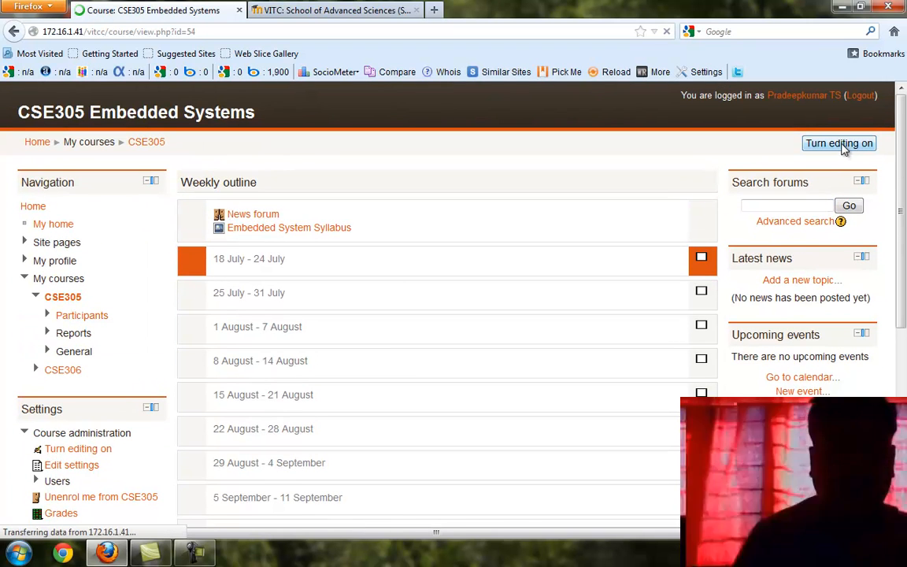
{"action": "scroll", "coordinate": [303, 273], "scroll_direction": "down", "scroll_amount": 2}
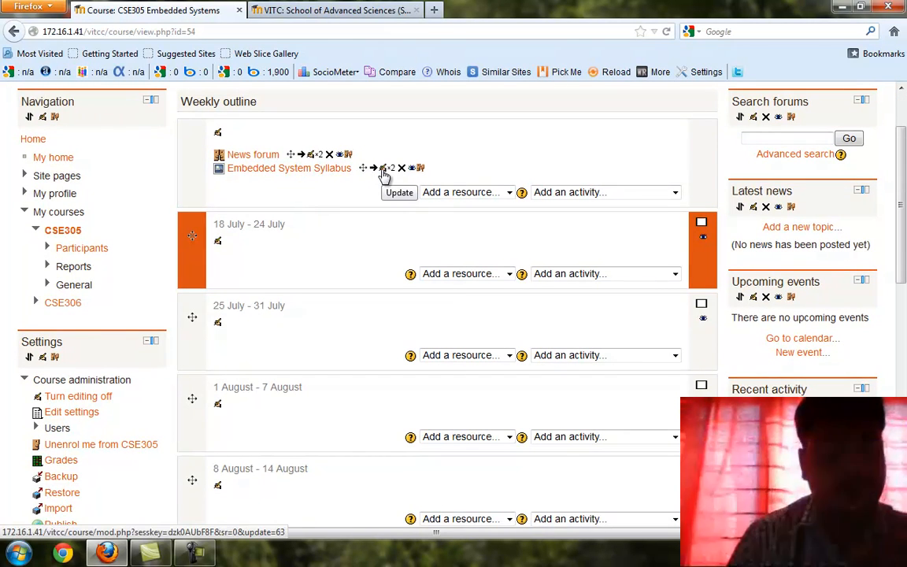
{"action": "left_click", "coordinate": [382, 169]}
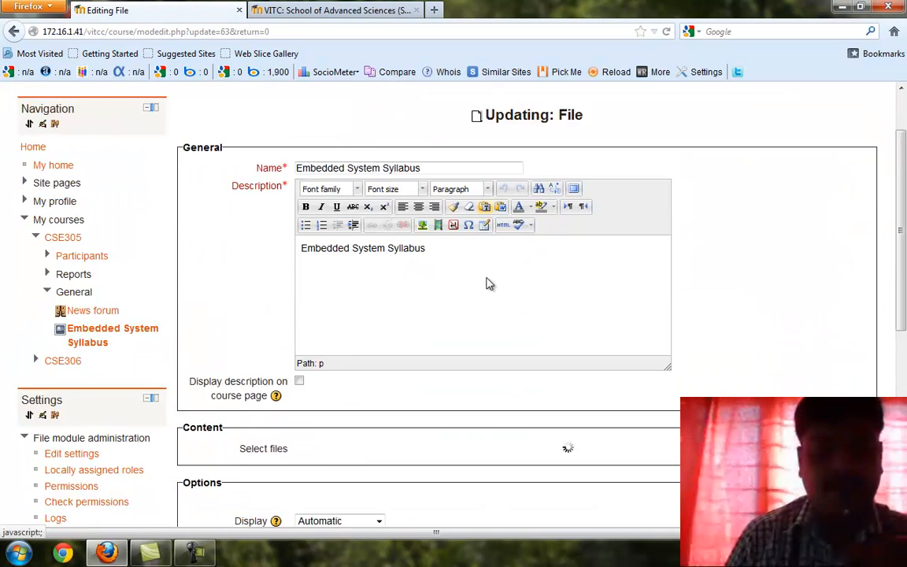
Reveal the file's advanced settings and keep Display at Automatic.
{"action": "scroll", "coordinate": [486, 283], "scroll_direction": "down", "scroll_amount": 5}
{"action": "scroll", "coordinate": [486, 284], "scroll_direction": "down", "scroll_amount": 2}
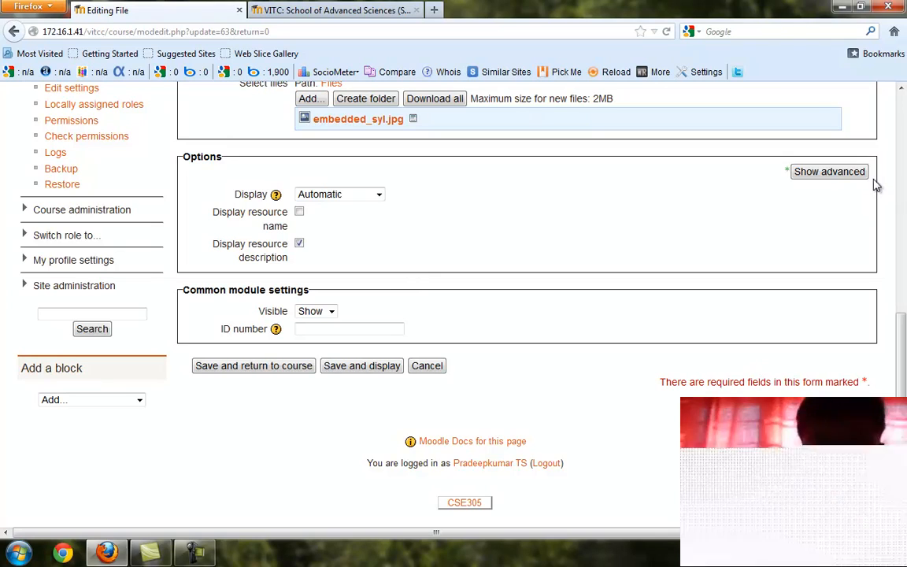
{"action": "left_click", "coordinate": [857, 172]}
{"action": "scroll", "coordinate": [467, 265], "scroll_direction": "down", "scroll_amount": 2}
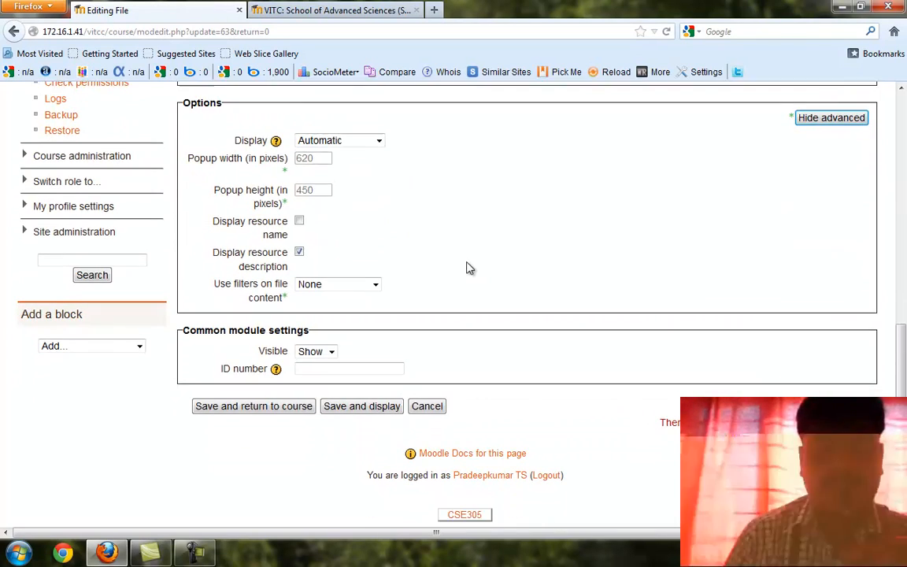
{"action": "scroll", "coordinate": [461, 266], "scroll_direction": "up", "scroll_amount": 8}
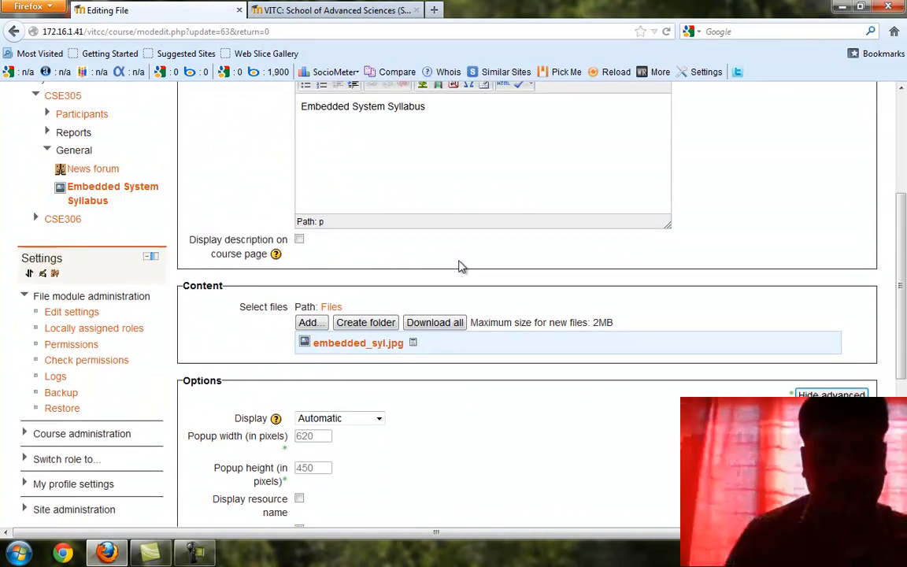
{"action": "scroll", "coordinate": [459, 261], "scroll_direction": "down", "scroll_amount": 4}
{"action": "left_click_drag", "start_coordinate": [347, 279], "coordinate": [337, 289]}
{"action": "left_click", "coordinate": [335, 289]}
{"action": "left_click", "coordinate": [600, 354]}
Keep content filtering at None and return to the course page without saving.
{"action": "scroll", "coordinate": [599, 354], "scroll_direction": "down", "scroll_amount": 4}
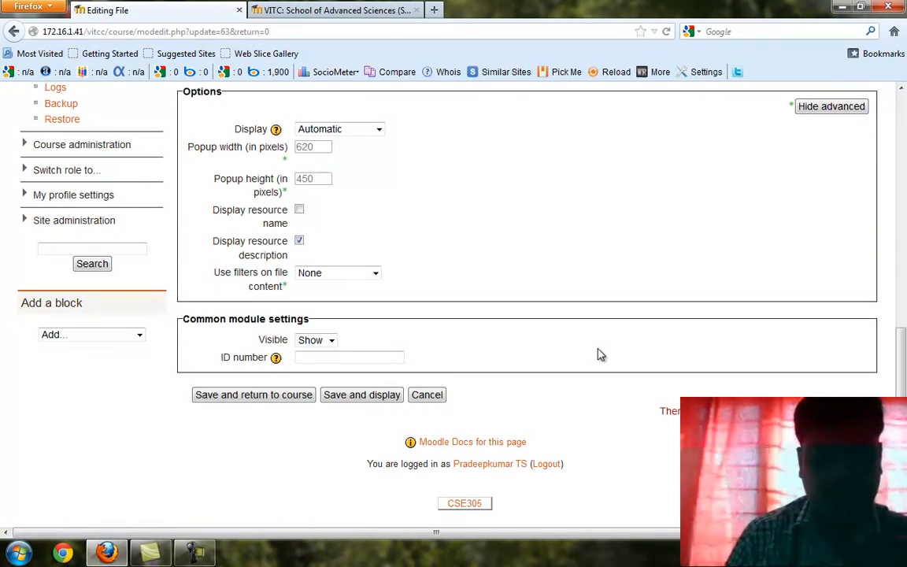
{"action": "left_click", "coordinate": [359, 275]}
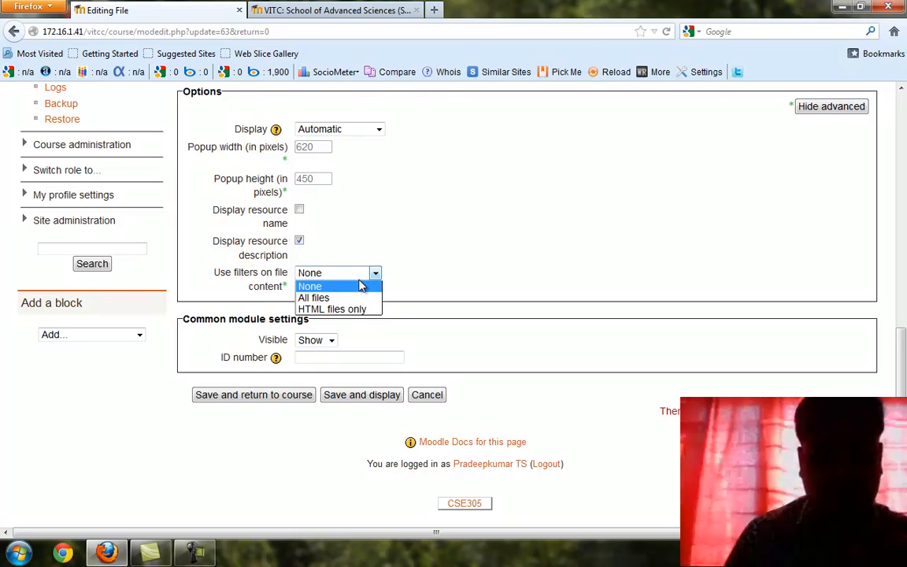
{"action": "left_click", "coordinate": [474, 220]}
{"action": "scroll", "coordinate": [486, 215], "scroll_direction": "up", "scroll_amount": 10}
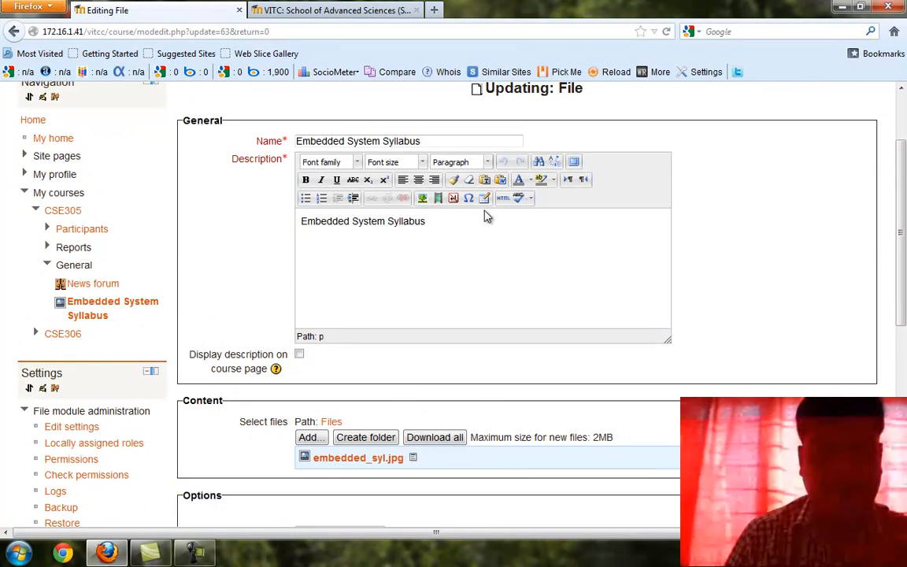
{"action": "scroll", "coordinate": [488, 217], "scroll_direction": "up", "scroll_amount": 3}
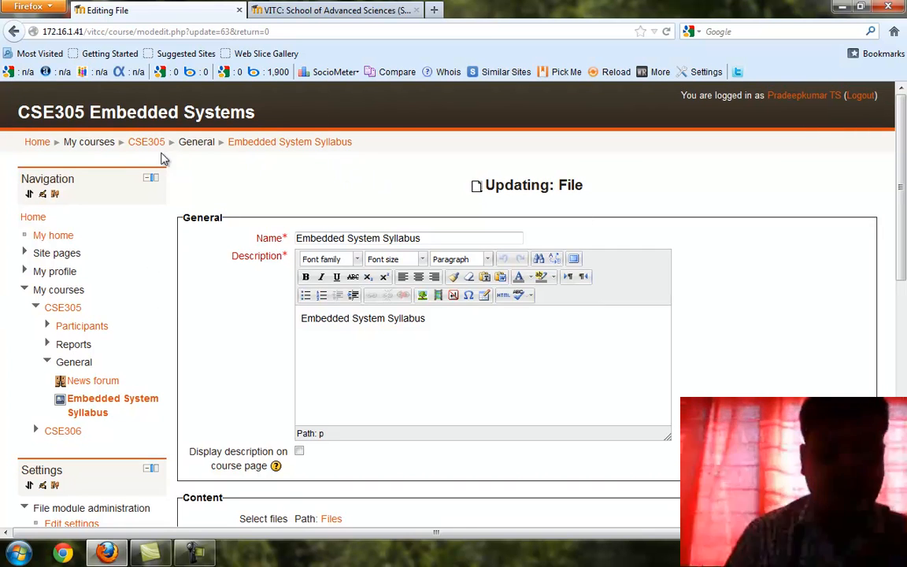
{"action": "left_click", "coordinate": [146, 146]}
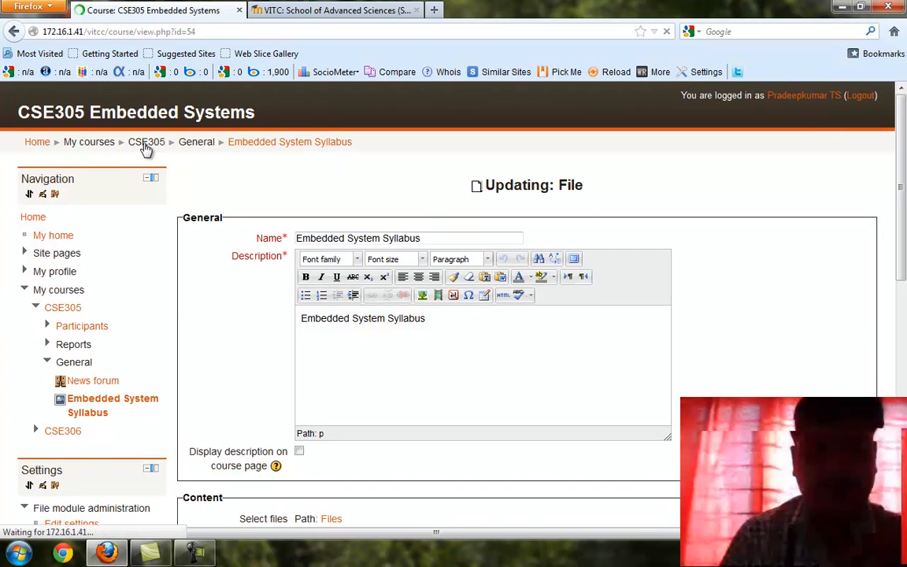
Add a visible 'welcome to embedded system' label to the top section and save it.
{"action": "left_click", "coordinate": [447, 273]}
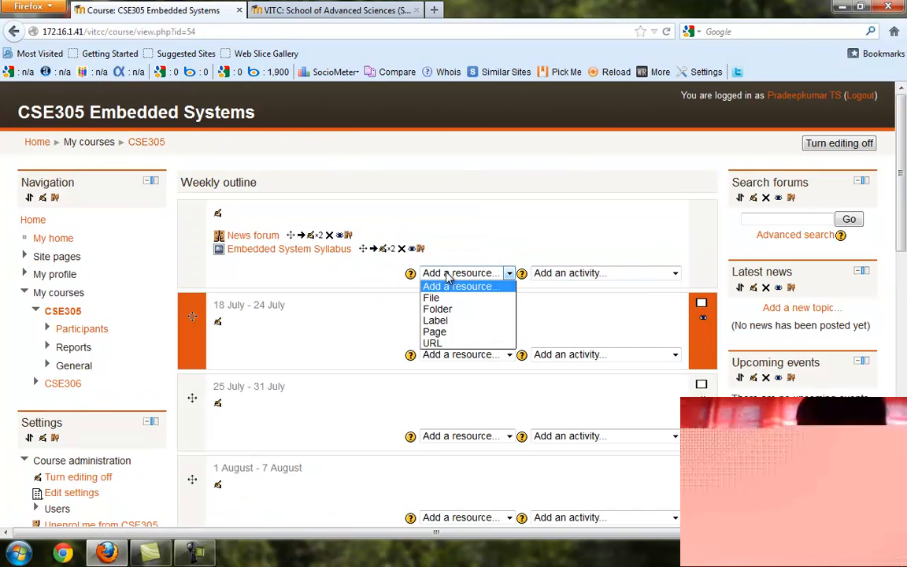
{"action": "left_click", "coordinate": [458, 322]}
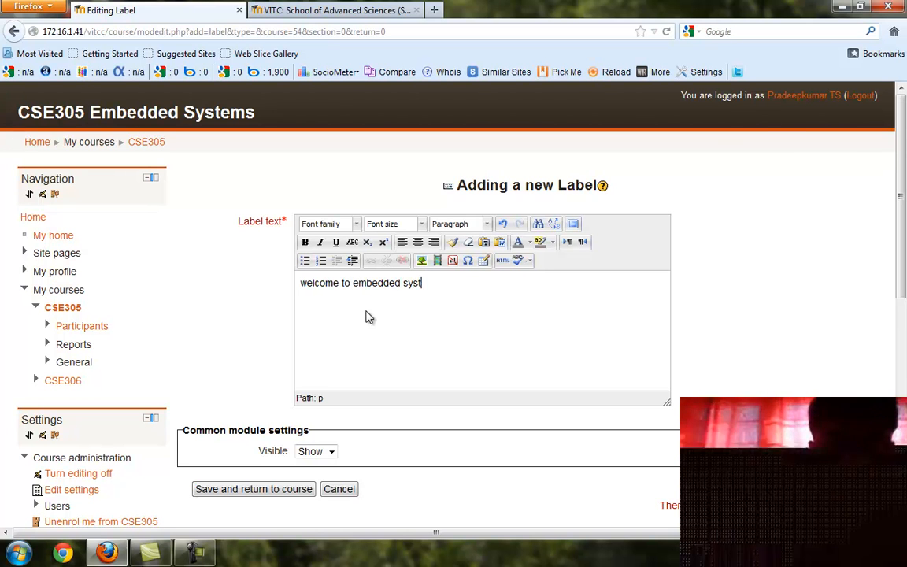
{"action": "type", "text": "m"}
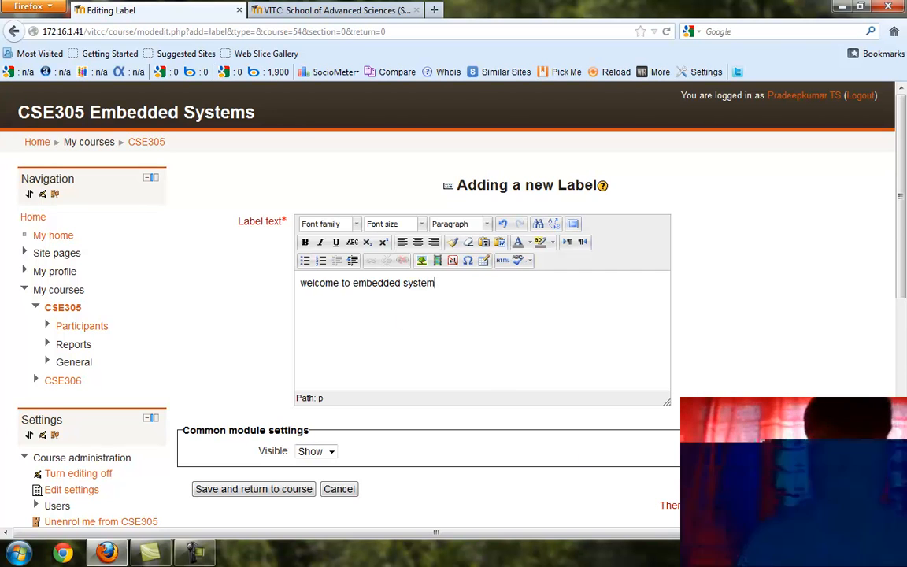
{"action": "scroll", "coordinate": [581, 324], "scroll_direction": "down", "scroll_amount": 5}
{"action": "left_click", "coordinate": [316, 209]}
{"action": "left_click", "coordinate": [480, 234]}
{"action": "scroll", "coordinate": [480, 263], "scroll_direction": "up", "scroll_amount": 4}
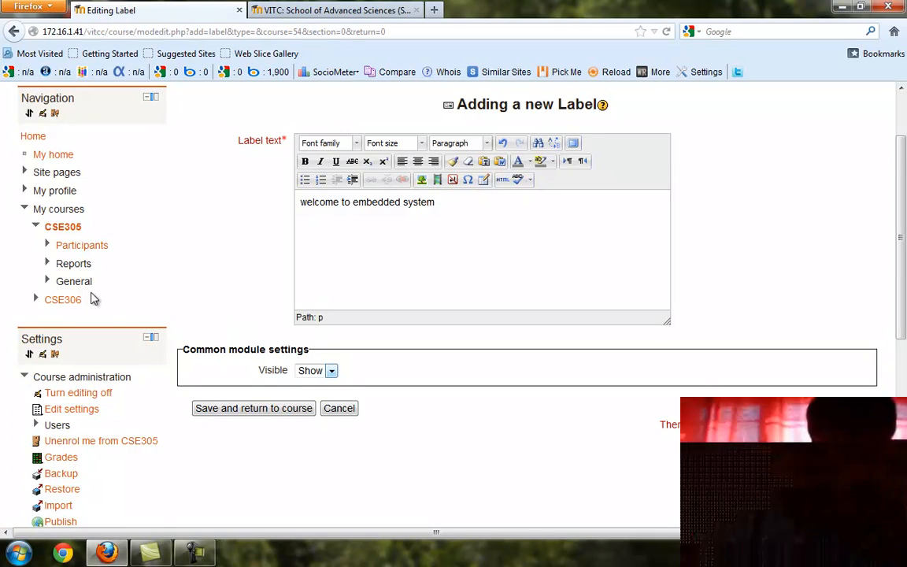
{"action": "scroll", "coordinate": [111, 344], "scroll_direction": "down", "scroll_amount": 2}
{"action": "left_click", "coordinate": [218, 333]}
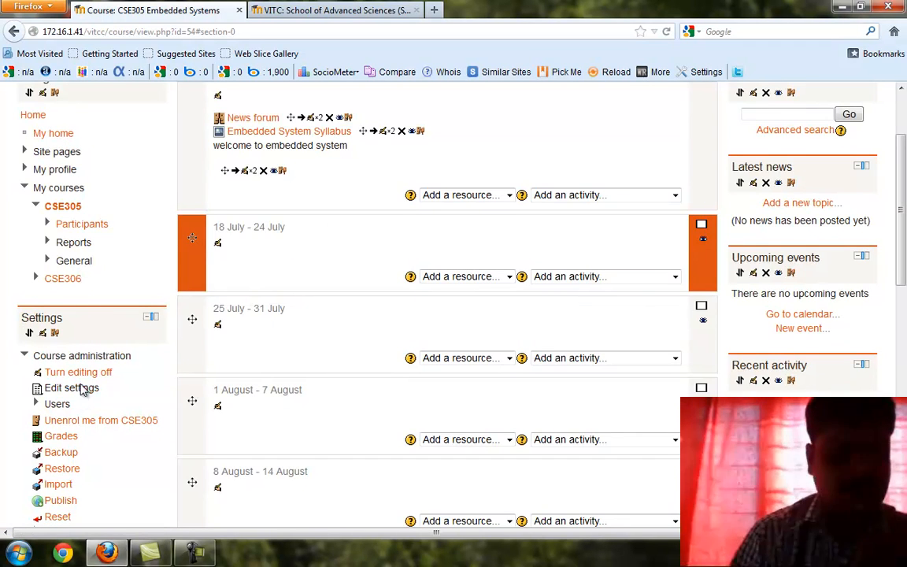
In course settings, keep group mode Separate groups and force group mode Yes.
{"action": "left_click", "coordinate": [69, 390]}
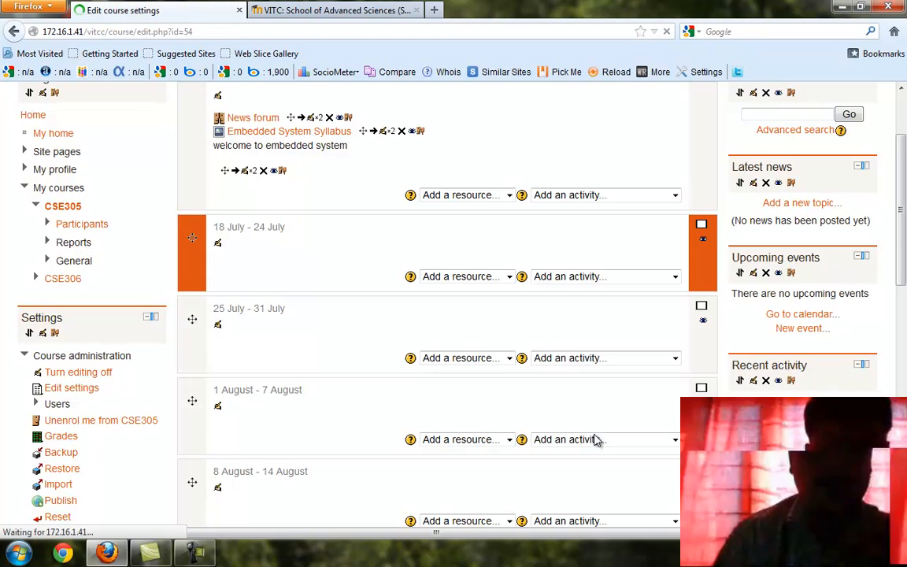
{"action": "scroll", "coordinate": [364, 398], "scroll_direction": "down", "scroll_amount": 5}
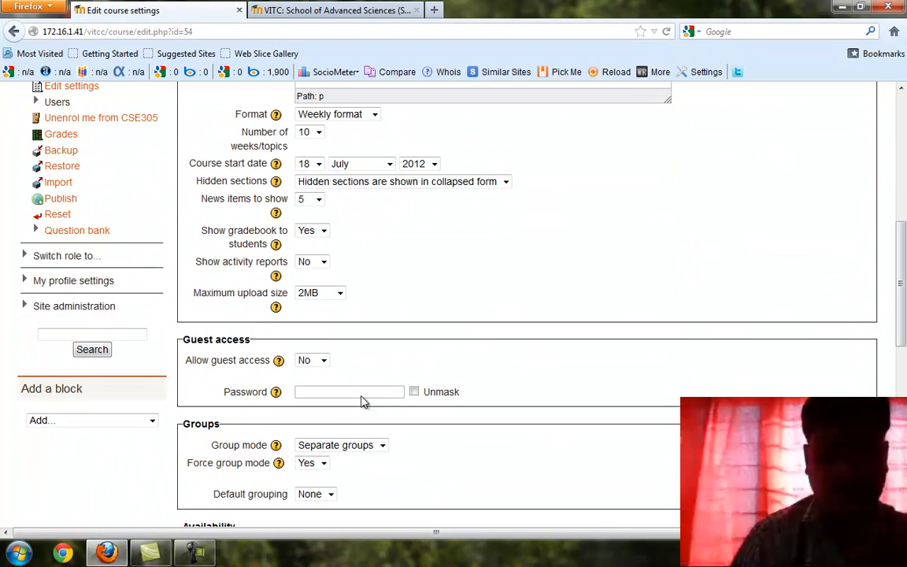
{"action": "left_click", "coordinate": [346, 445]}
{"action": "left_click", "coordinate": [344, 447]}
{"action": "left_click", "coordinate": [319, 464]}
{"action": "left_click", "coordinate": [306, 488]}
{"action": "left_click", "coordinate": [314, 494]}
{"action": "left_click", "coordinate": [308, 504]}
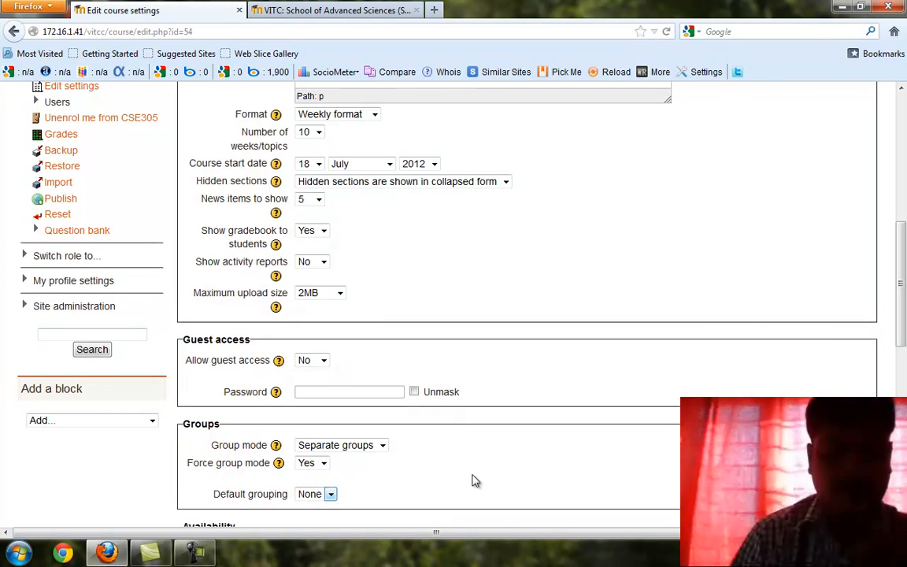
Review the default grouping choices and save the course settings.
{"action": "scroll", "coordinate": [476, 480], "scroll_direction": "down", "scroll_amount": 1}
{"action": "scroll", "coordinate": [475, 480], "scroll_direction": "down", "scroll_amount": 1}
{"action": "left_click", "coordinate": [330, 413]}
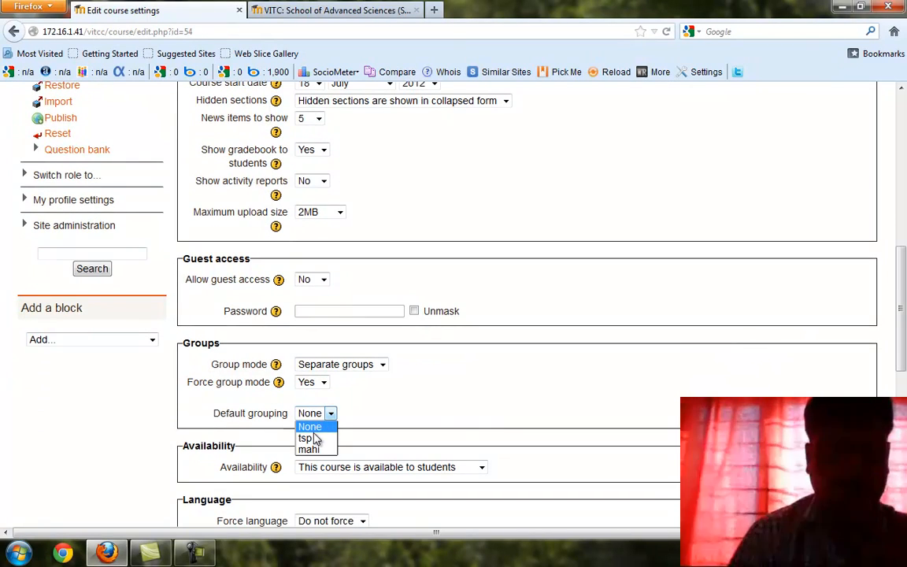
{"action": "left_click", "coordinate": [449, 403]}
{"action": "left_click", "coordinate": [309, 414]}
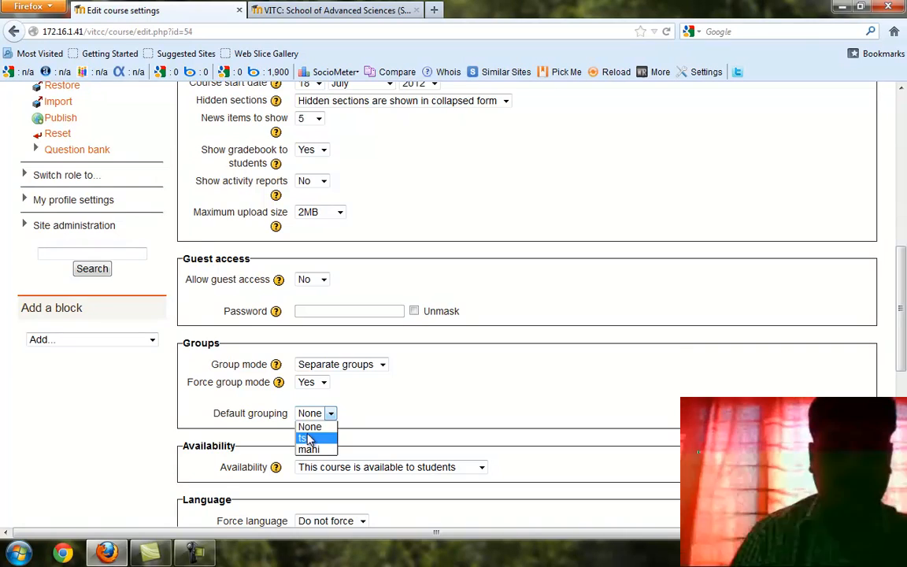
{"action": "scroll", "coordinate": [441, 409], "scroll_direction": "down", "scroll_amount": 8}
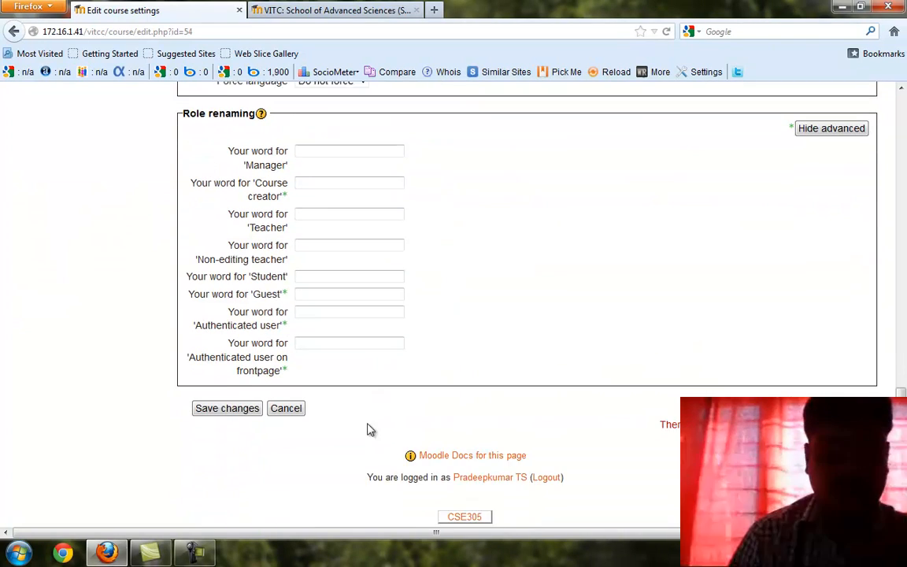
{"action": "left_click", "coordinate": [239, 398]}
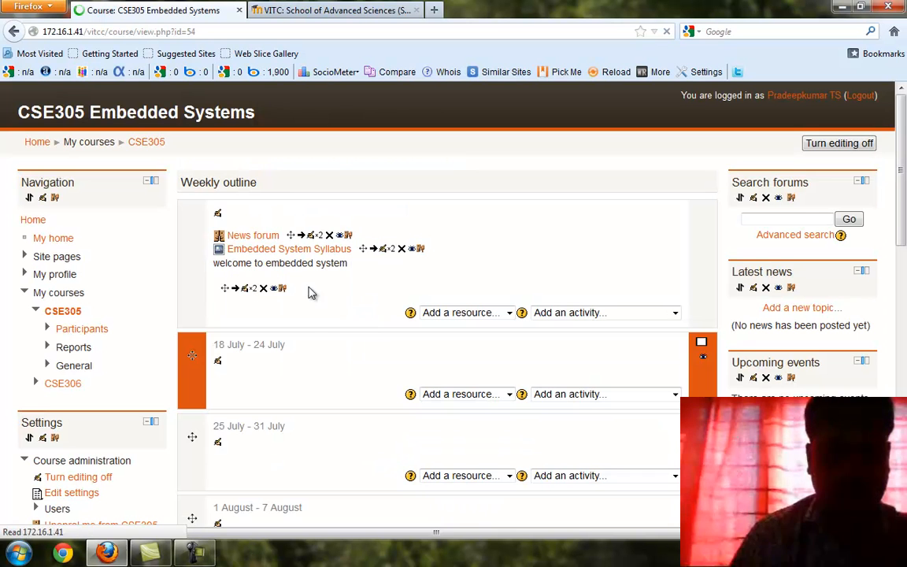
Check the welcome label's visibility stays Show, go back unchanged, and list activity types.
{"action": "left_click", "coordinate": [245, 289]}
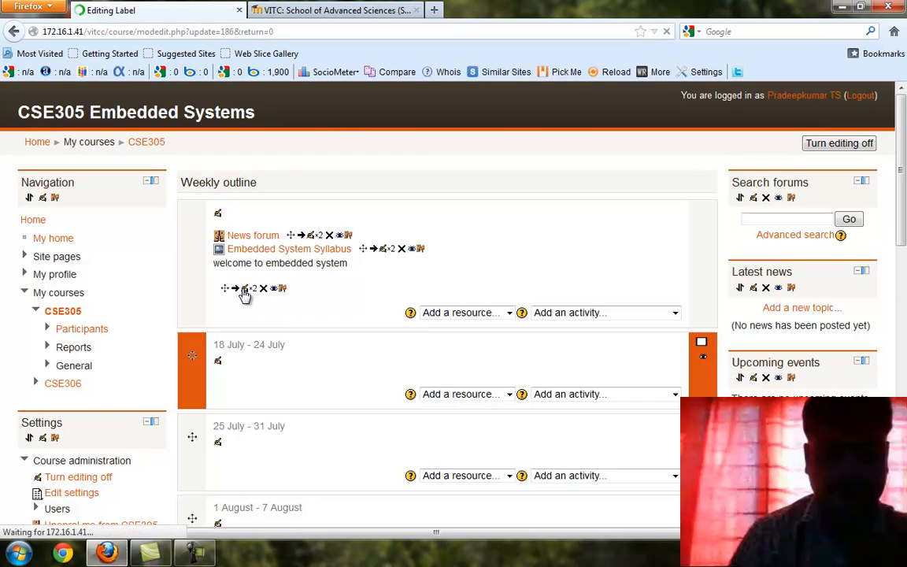
{"action": "scroll", "coordinate": [593, 365], "scroll_direction": "down", "scroll_amount": 2}
{"action": "scroll", "coordinate": [594, 364], "scroll_direction": "down", "scroll_amount": 3}
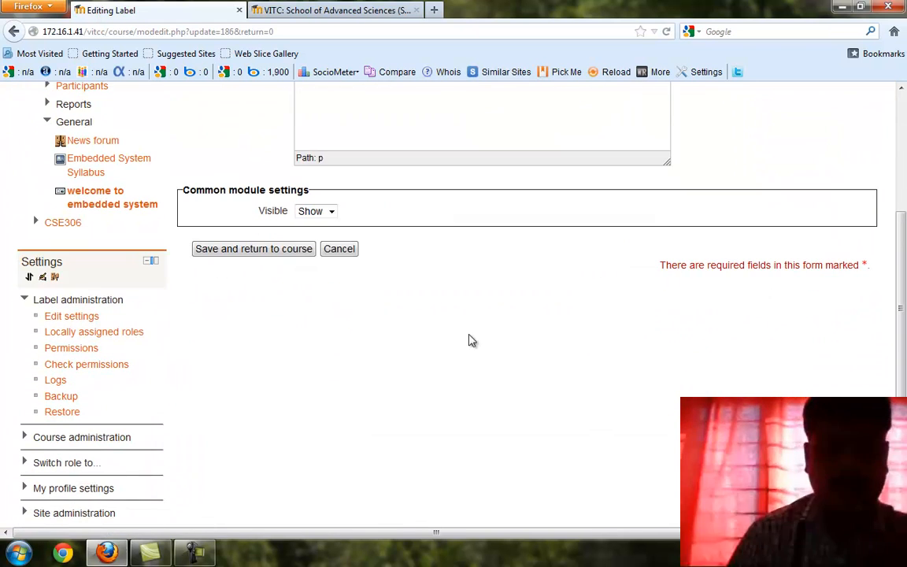
{"action": "left_click", "coordinate": [313, 211]}
{"action": "left_click", "coordinate": [311, 222]}
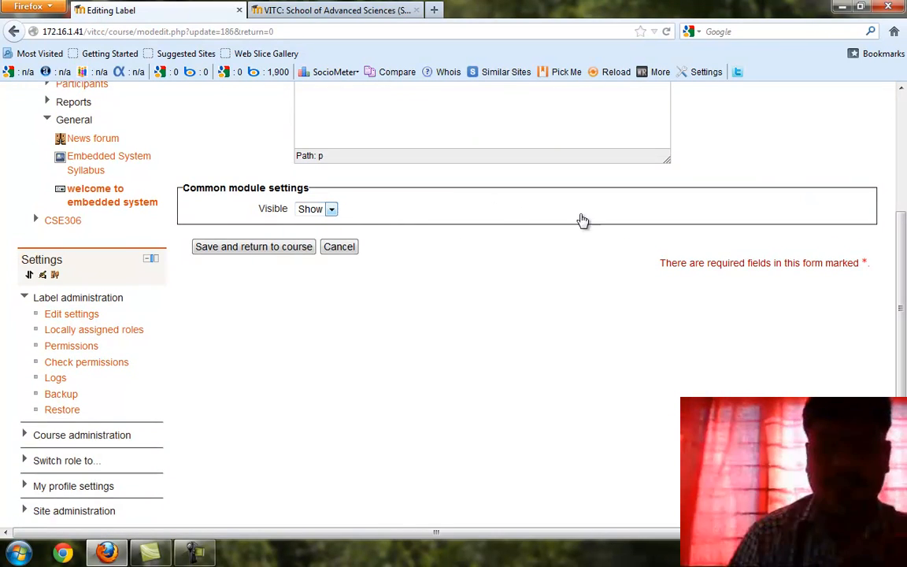
{"action": "left_click", "coordinate": [14, 31]}
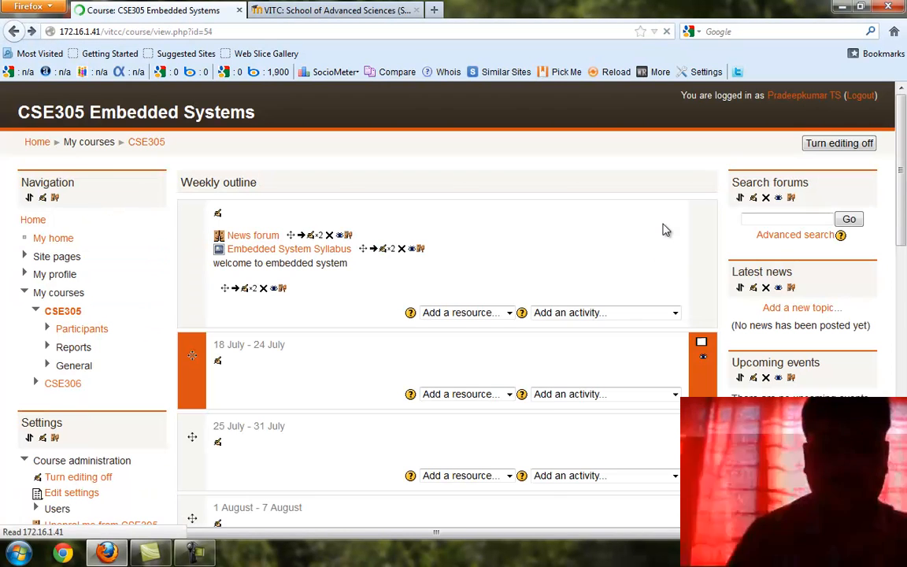
{"action": "left_click", "coordinate": [613, 313]}
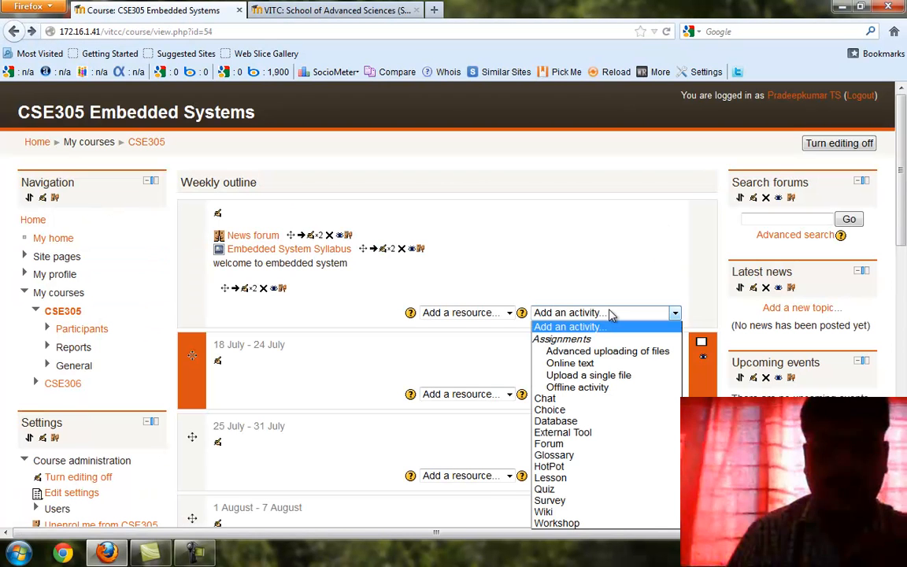
Add a single-file upload assignment 'assign1' described as 'submit a test assignment'.
{"action": "left_click", "coordinate": [620, 377]}
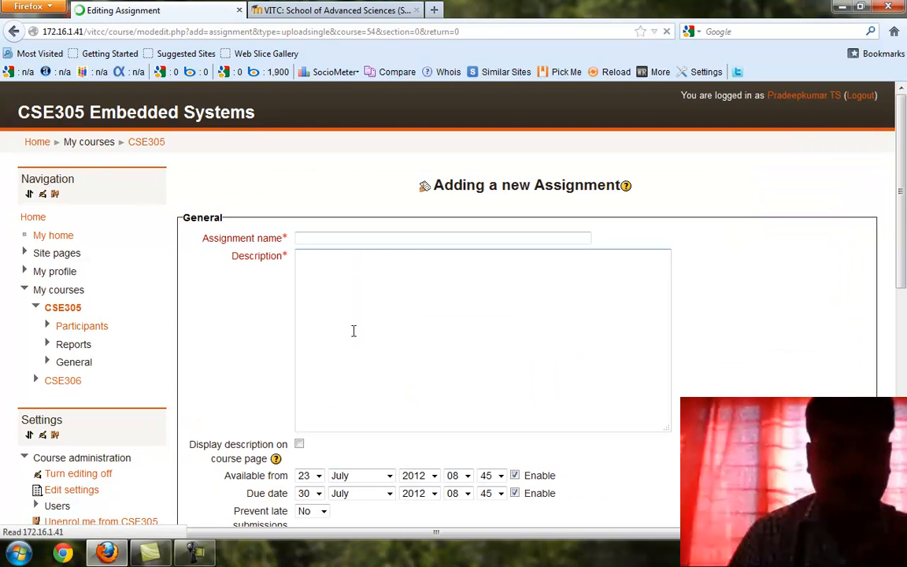
{"action": "scroll", "coordinate": [447, 306], "scroll_direction": "down", "scroll_amount": 2}
{"action": "left_click", "coordinate": [328, 157]}
{"action": "type", "text": "assign"}
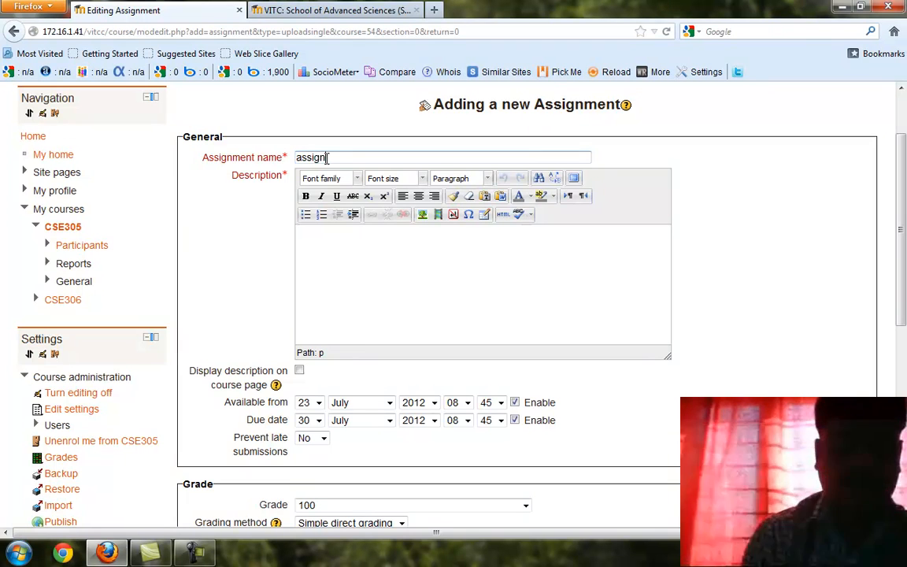
{"action": "type", "text": "1submit a te"}
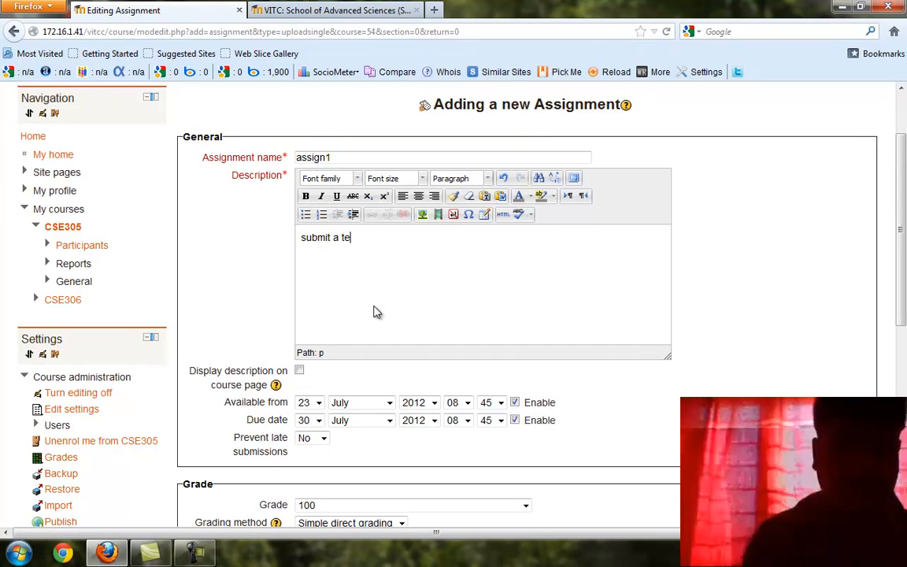
{"action": "type", "text": "st assig"}
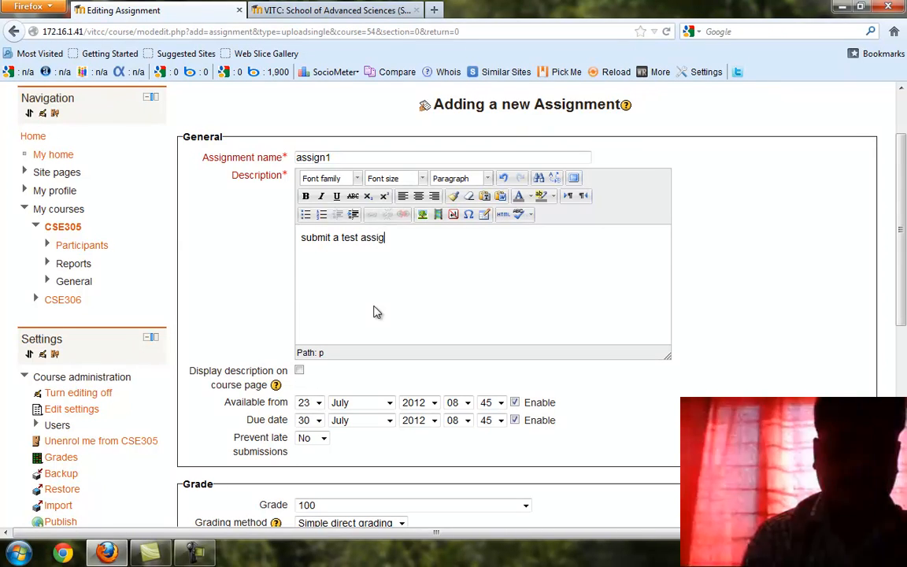
{"action": "type", "text": "nment"}
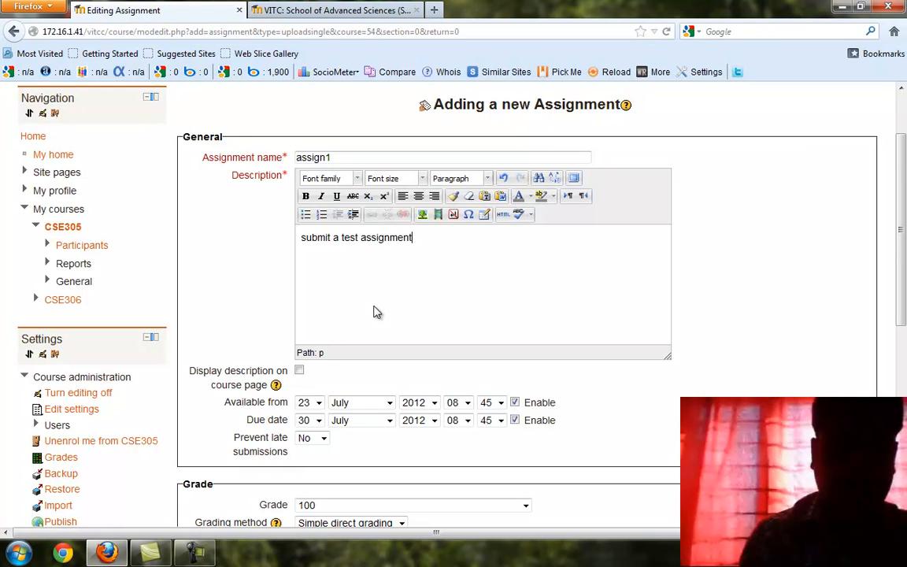
Keep assign1 visible, restrict it to the tsp grouping, and save it.
{"action": "scroll", "coordinate": [375, 313], "scroll_direction": "down", "scroll_amount": 4}
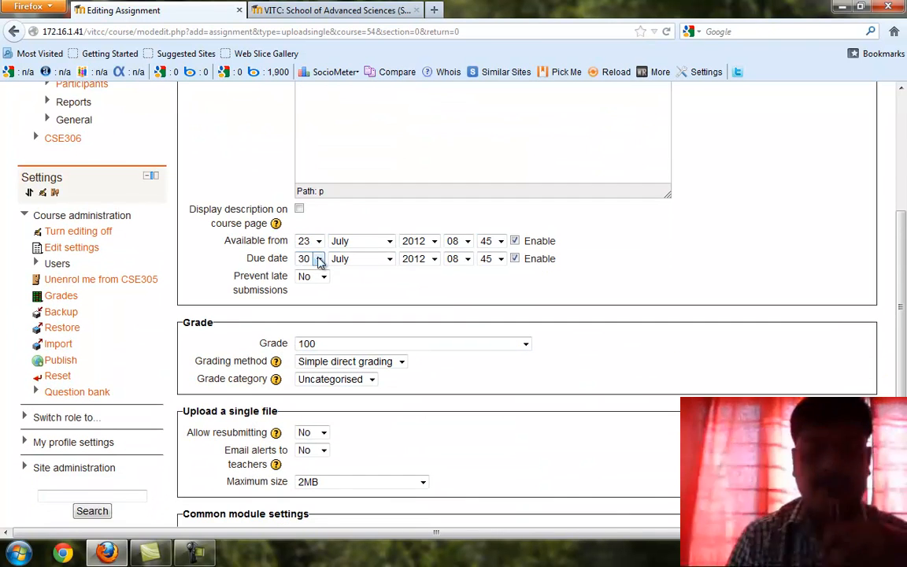
{"action": "scroll", "coordinate": [540, 346], "scroll_direction": "down", "scroll_amount": 4}
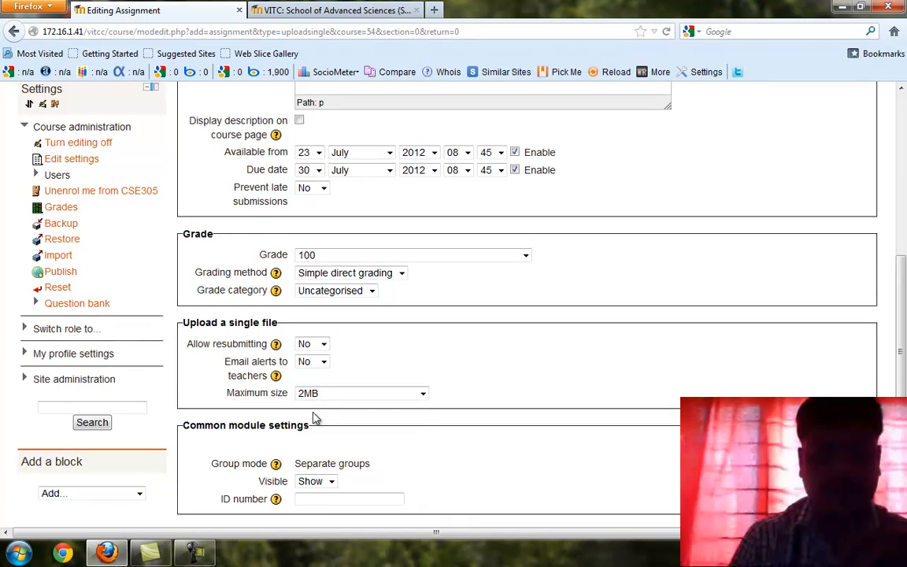
{"action": "left_click", "coordinate": [325, 408]}
{"action": "left_click", "coordinate": [566, 391]}
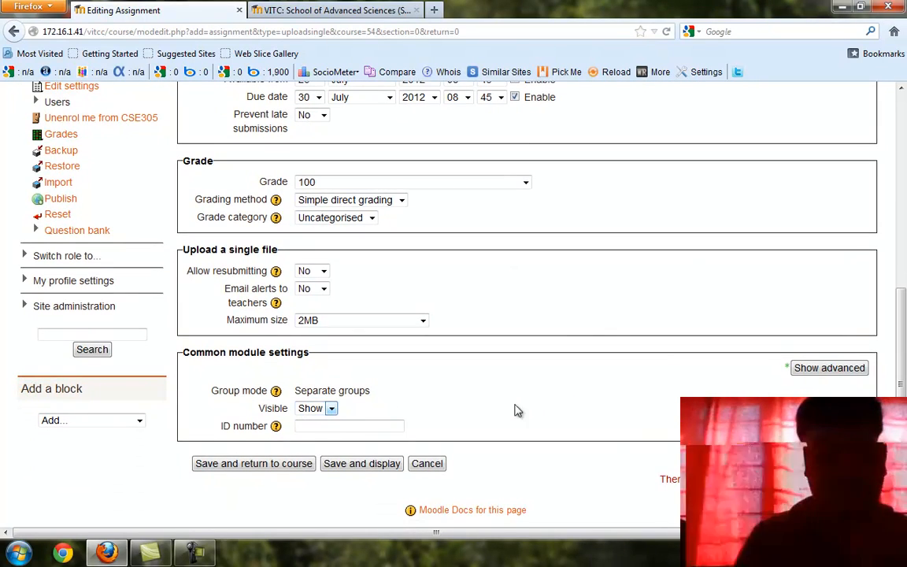
{"action": "left_click", "coordinate": [837, 373]}
{"action": "scroll", "coordinate": [442, 399], "scroll_direction": "down", "scroll_amount": 2}
{"action": "left_click", "coordinate": [319, 329]}
{"action": "left_click", "coordinate": [307, 352]}
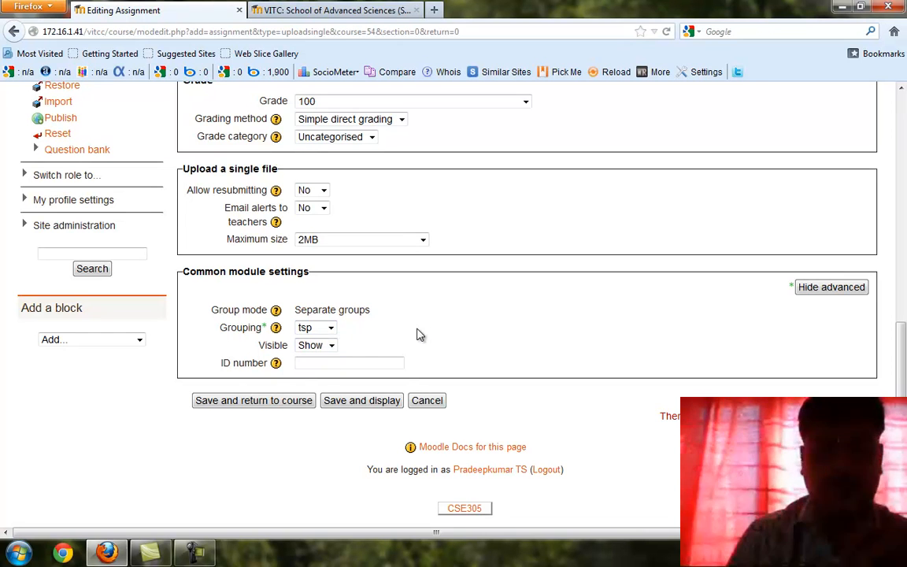
{"action": "left_click", "coordinate": [270, 402]}
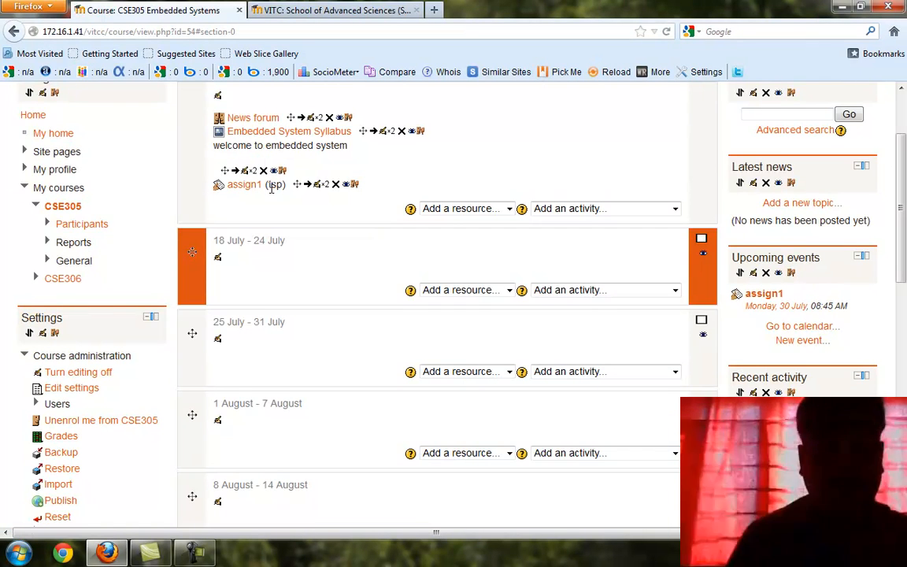
Highlight the (tsp) tag beside assign1 and the 'welcome to embedded system' label.
{"action": "double_click", "coordinate": [272, 185]}
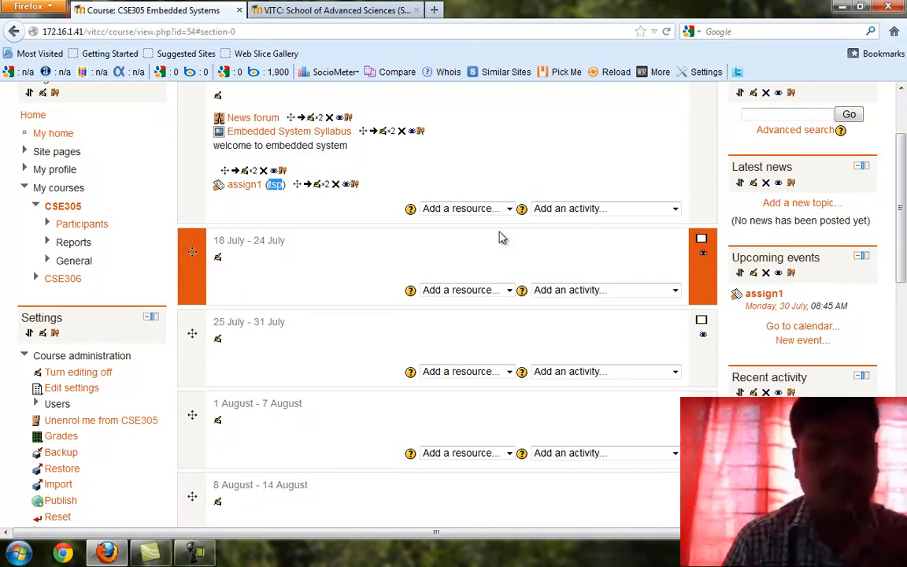
{"action": "scroll", "coordinate": [795, 224], "scroll_direction": "up", "scroll_amount": 3}
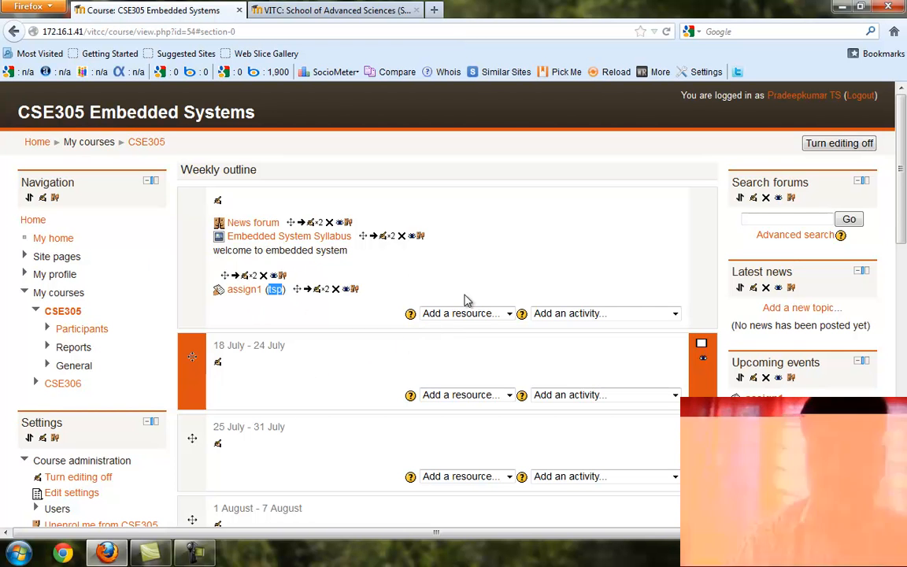
{"action": "scroll", "coordinate": [463, 300], "scroll_direction": "down", "scroll_amount": 2}
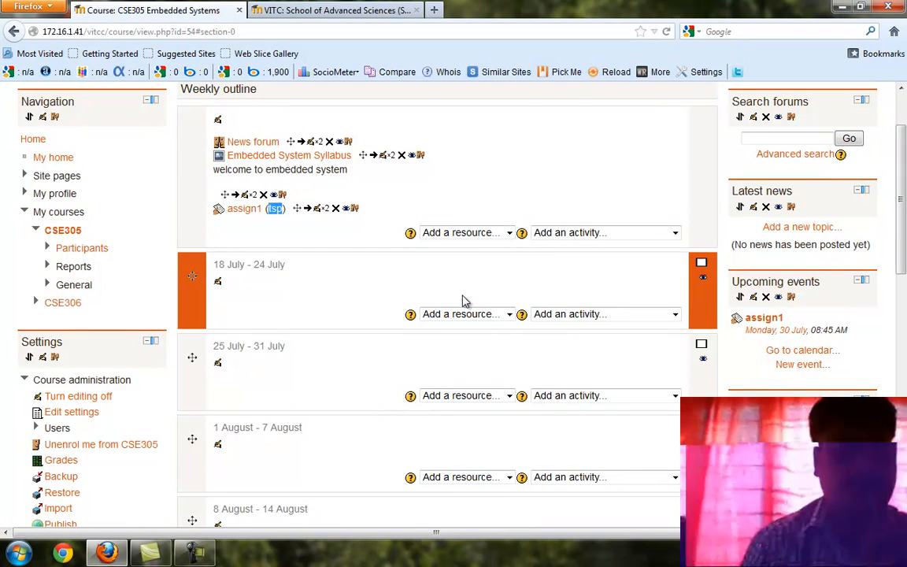
{"action": "triple_click", "coordinate": [400, 183]}
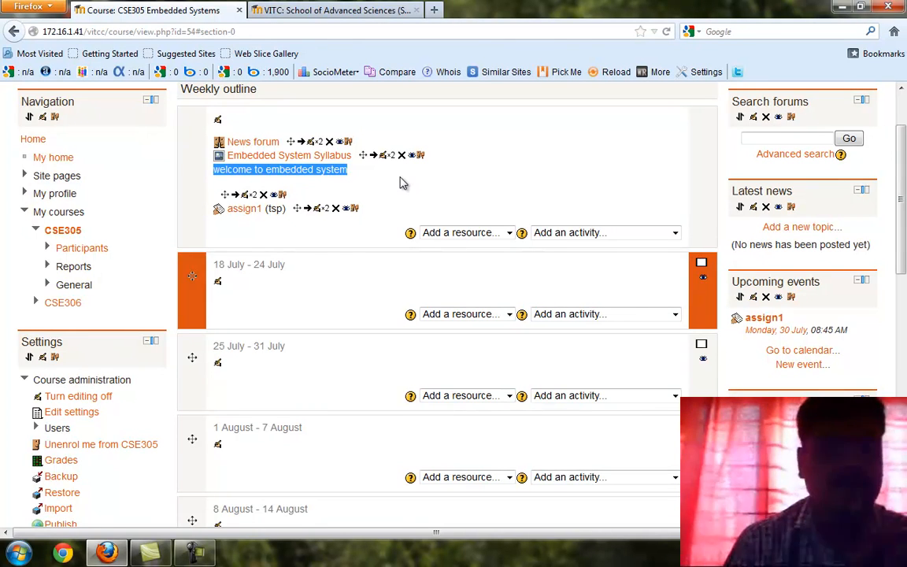
{"action": "double_click", "coordinate": [275, 209]}
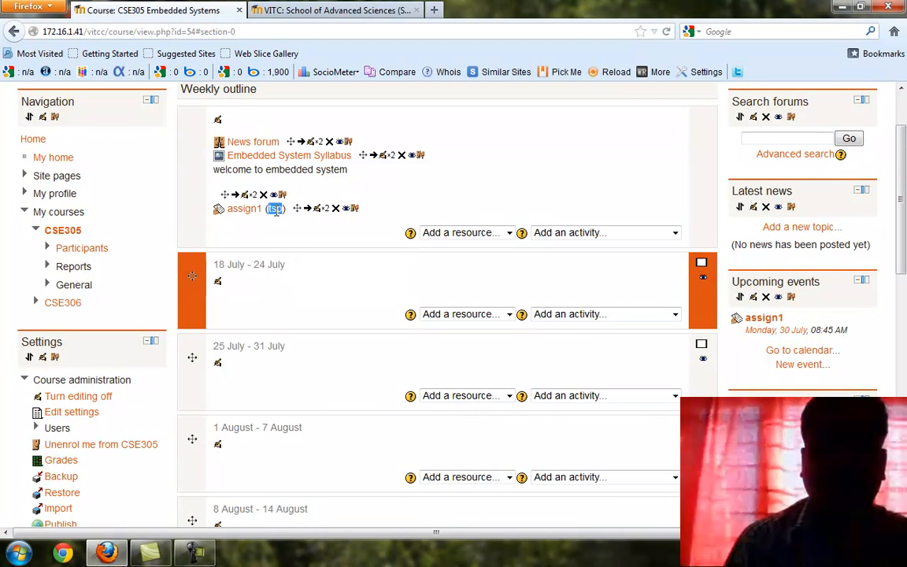
{"action": "left_click", "coordinate": [376, 165]}
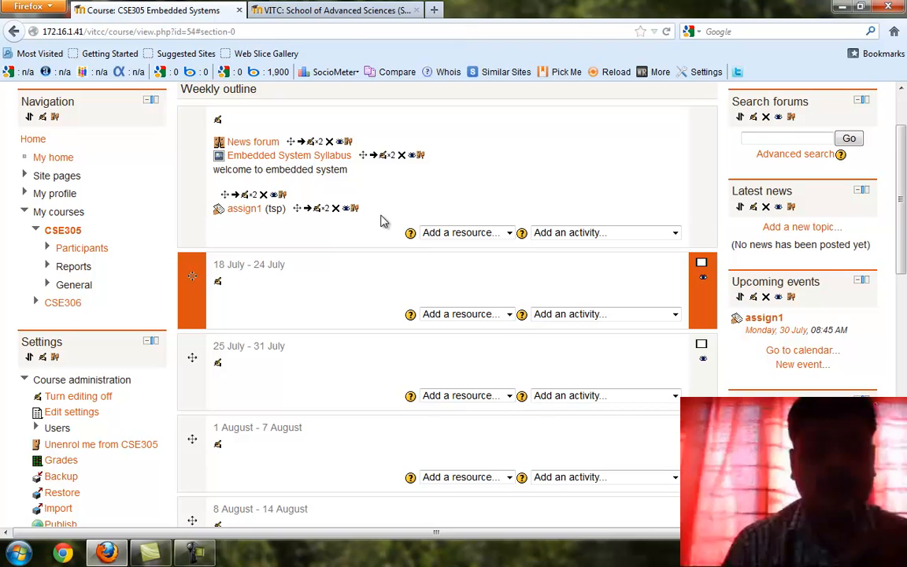
Log out of Moodle, returning to the VIT University front page.
{"action": "scroll", "coordinate": [803, 163], "scroll_direction": "up", "scroll_amount": 1}
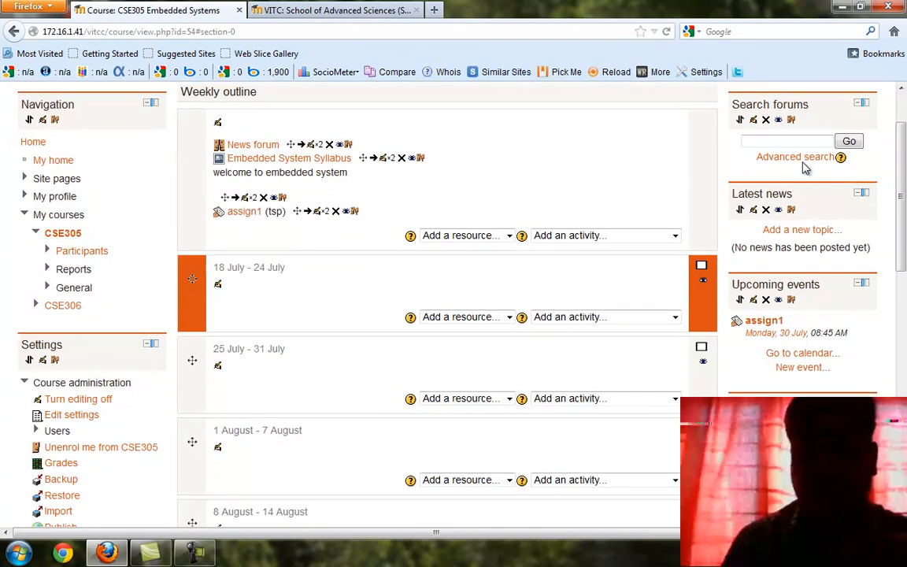
{"action": "scroll", "coordinate": [803, 166], "scroll_direction": "up", "scroll_amount": 2}
{"action": "left_click", "coordinate": [867, 100]}
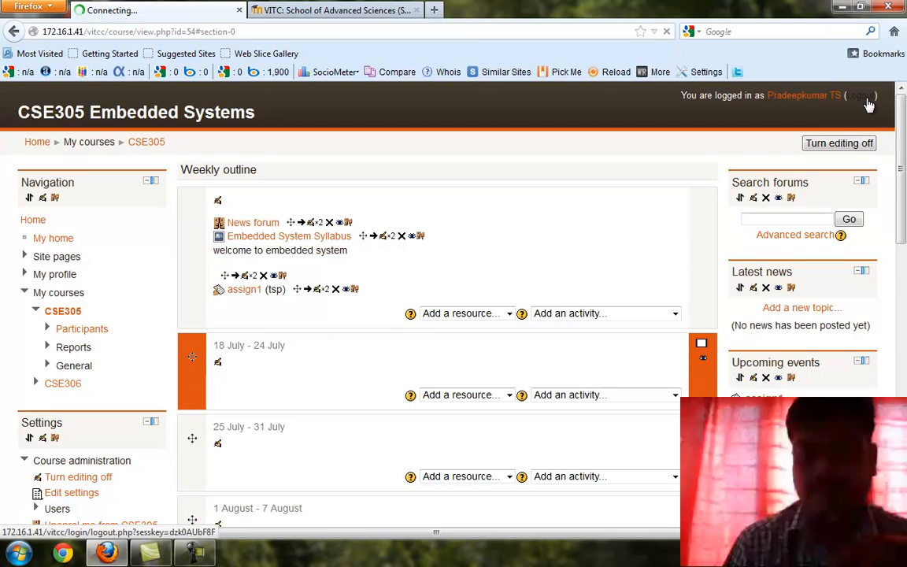
{"action": "left_click", "coordinate": [195, 553]}
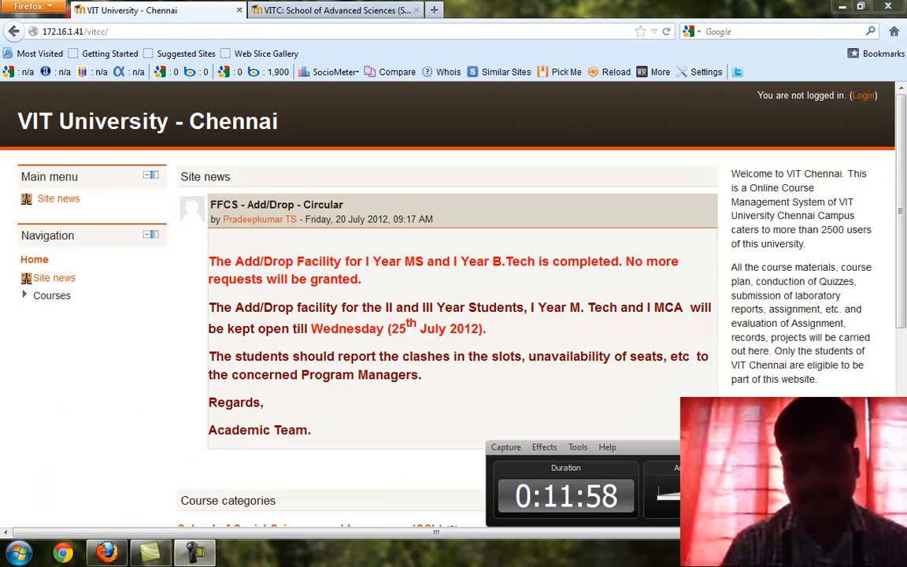